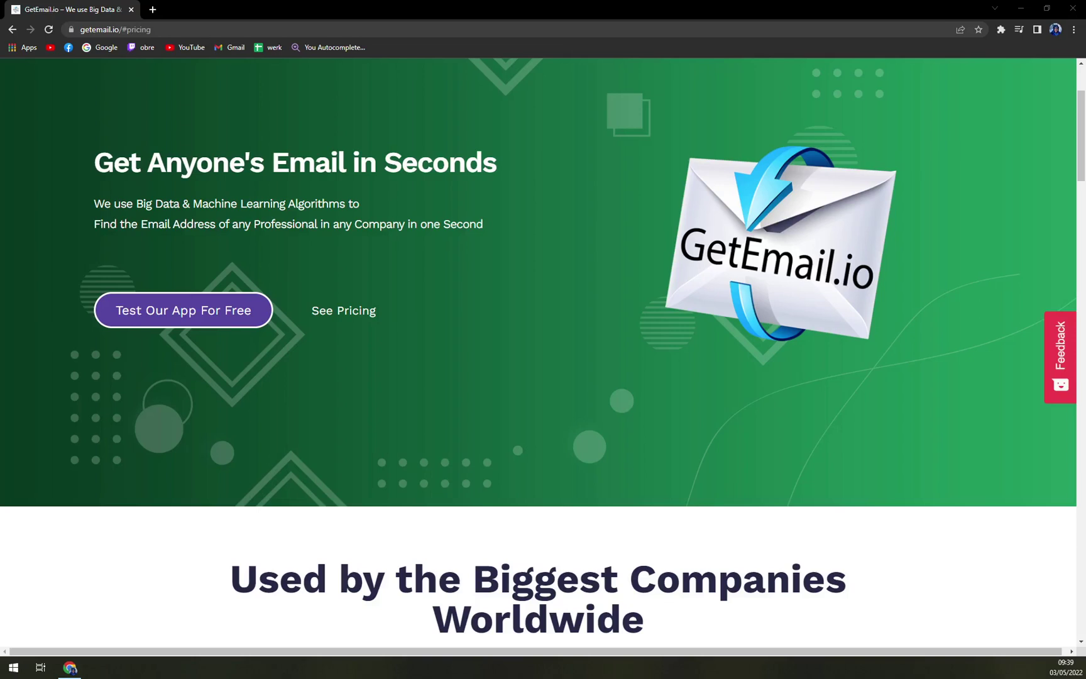
# Step: Scroll through the GetEmail.io homepage to review its content
pyautogui.scroll(-3, 182, 479)
pyautogui.scroll(3, 289, 436)
pyautogui.scroll(-2, 101, 186)
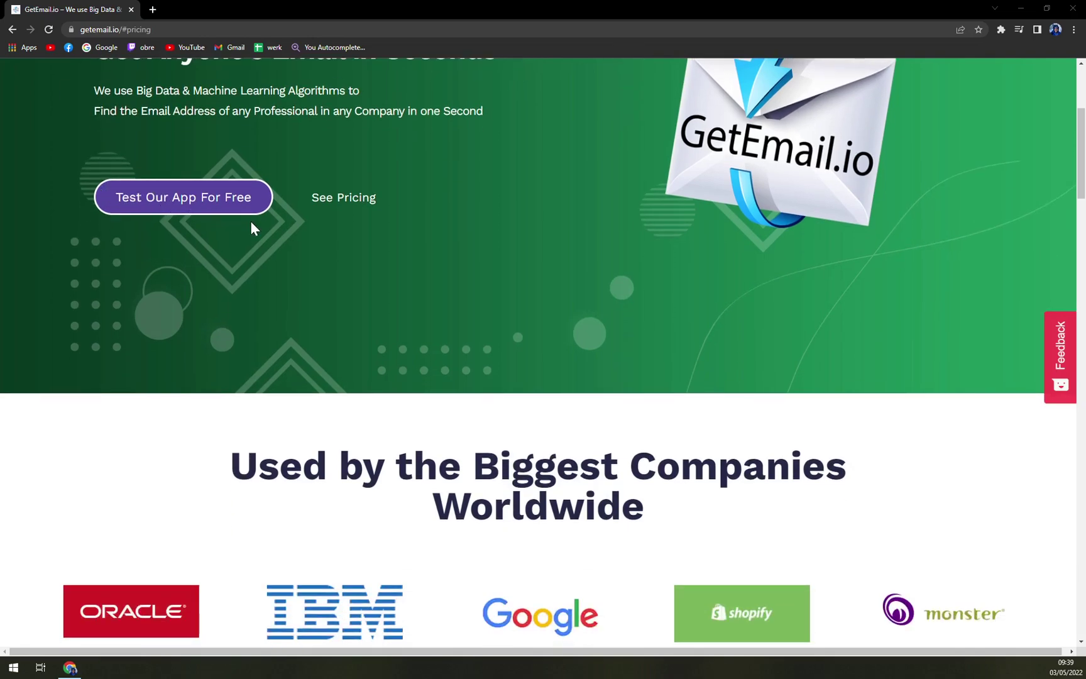
pyautogui.scroll(-3, 270, 226)
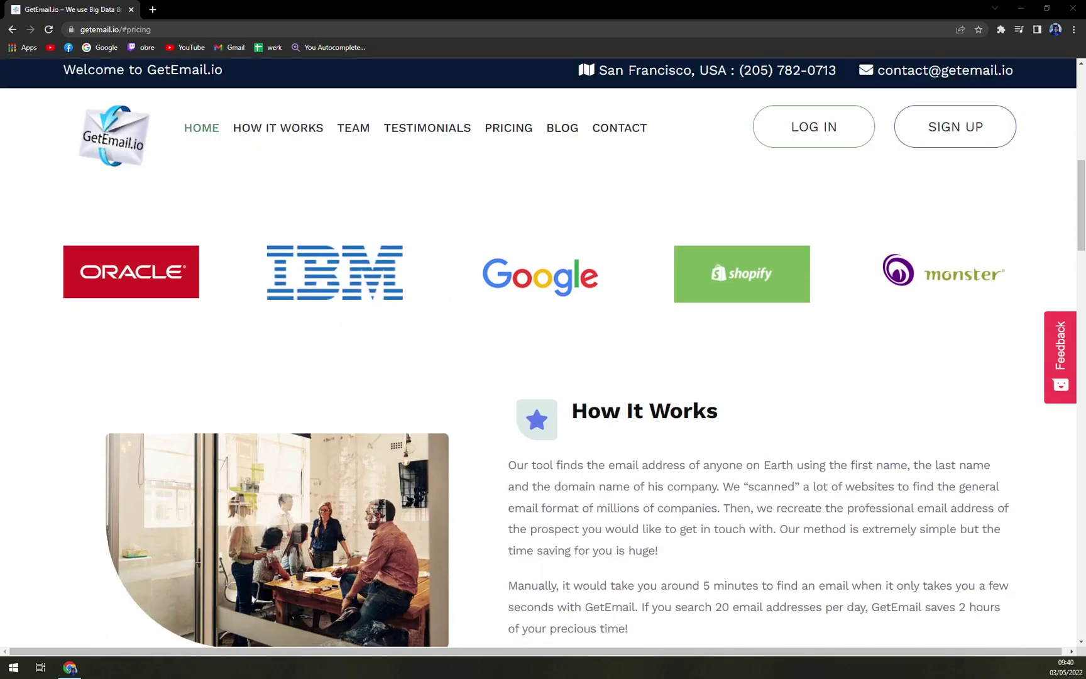
pyautogui.scroll(-3, 315, 226)
pyautogui.scroll(-4, 415, 246)
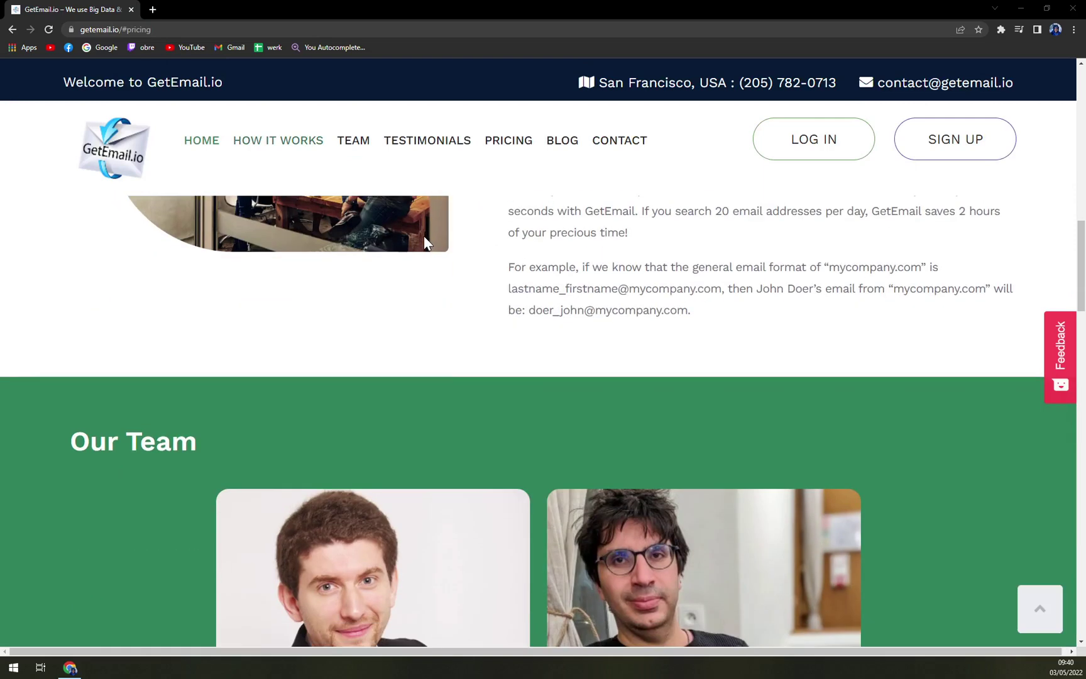
pyautogui.scroll(6, 427, 232)
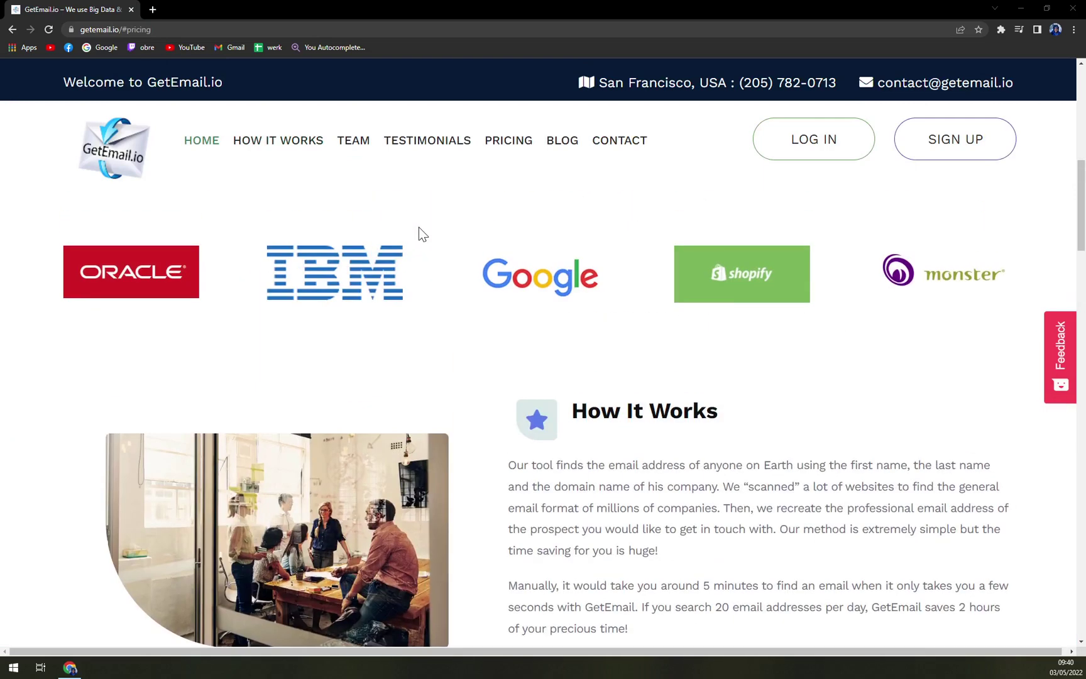
pyautogui.scroll(6, 543, 352)
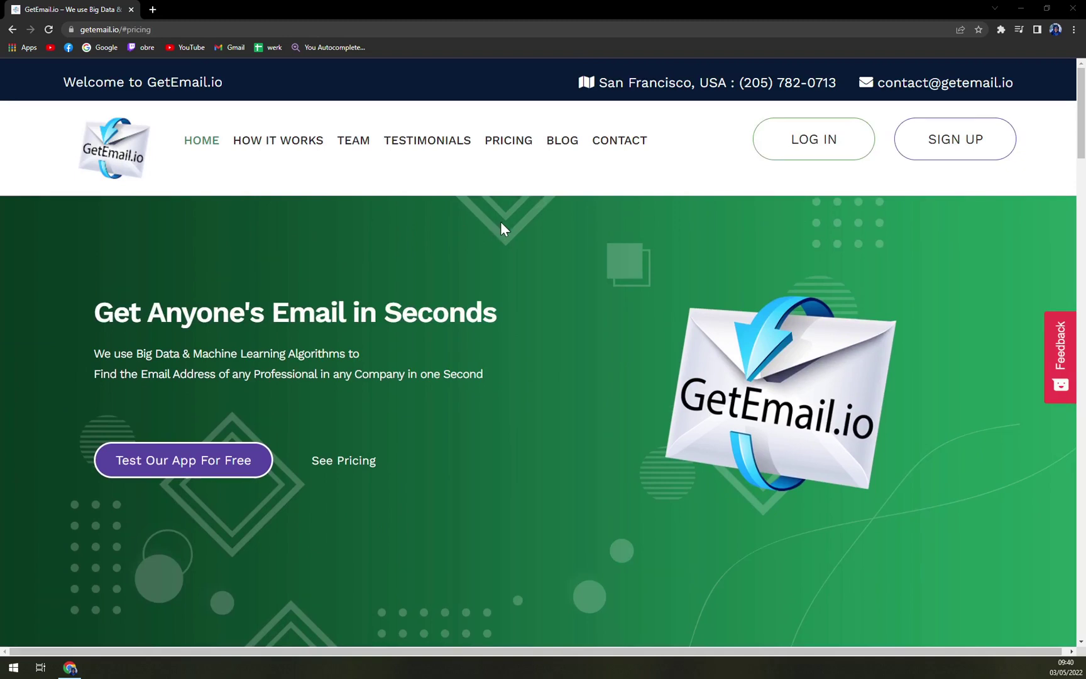
pyautogui.scroll(-2, 500, 228)
pyautogui.scroll(2, 502, 232)
pyautogui.scroll(-1, 502, 230)
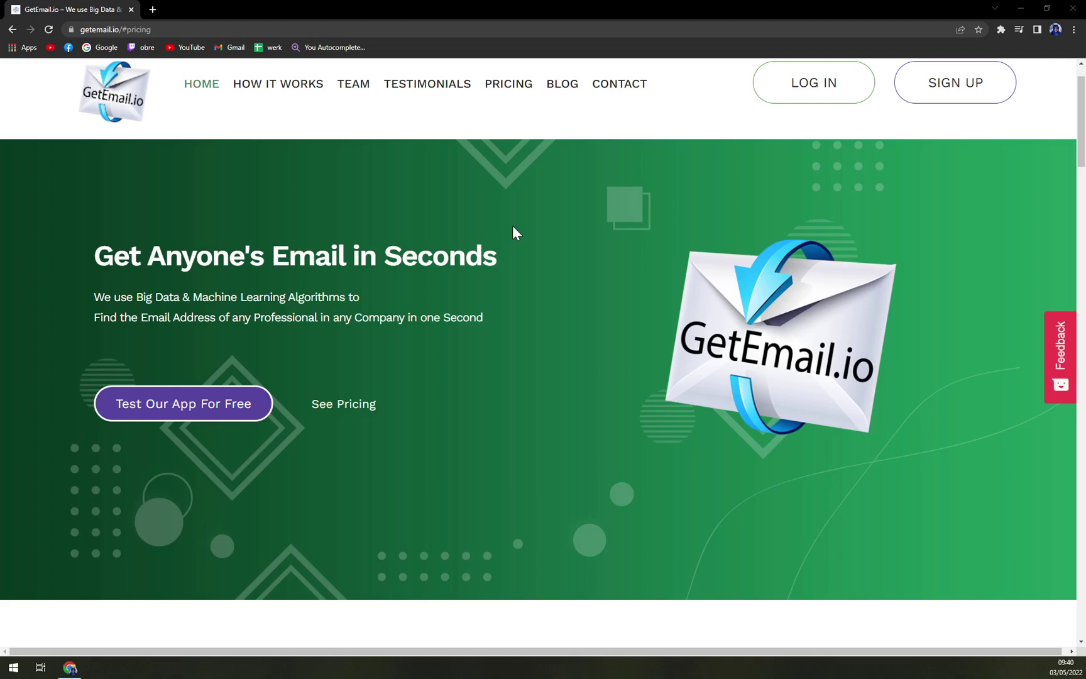
pyautogui.scroll(-8, 512, 232)
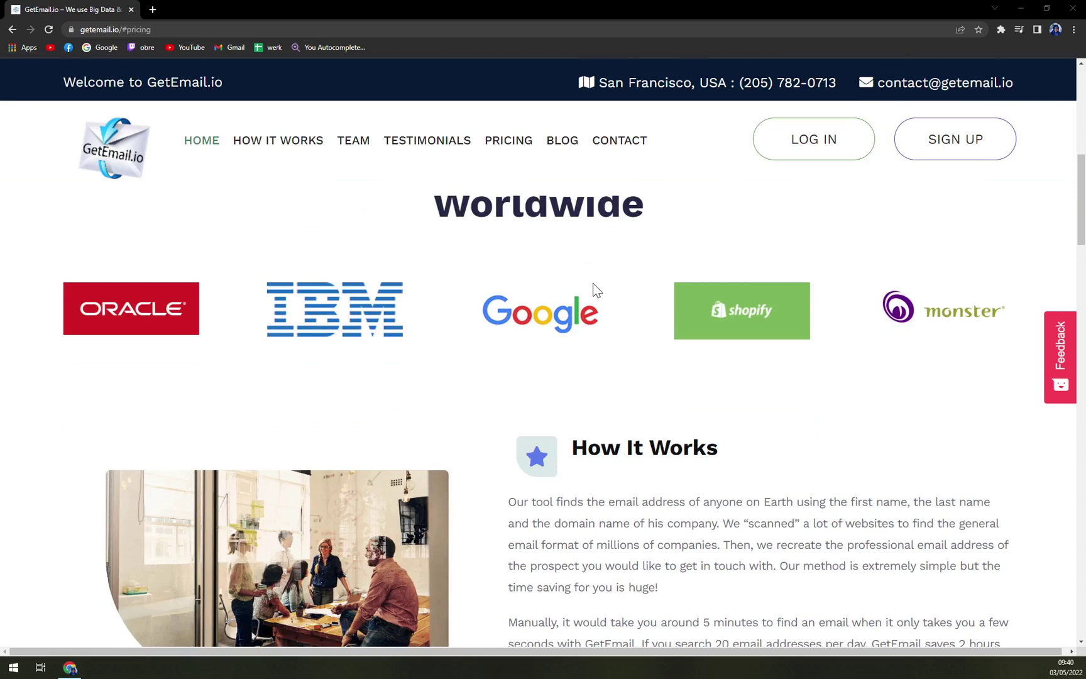
pyautogui.scroll(-1, 598, 283)
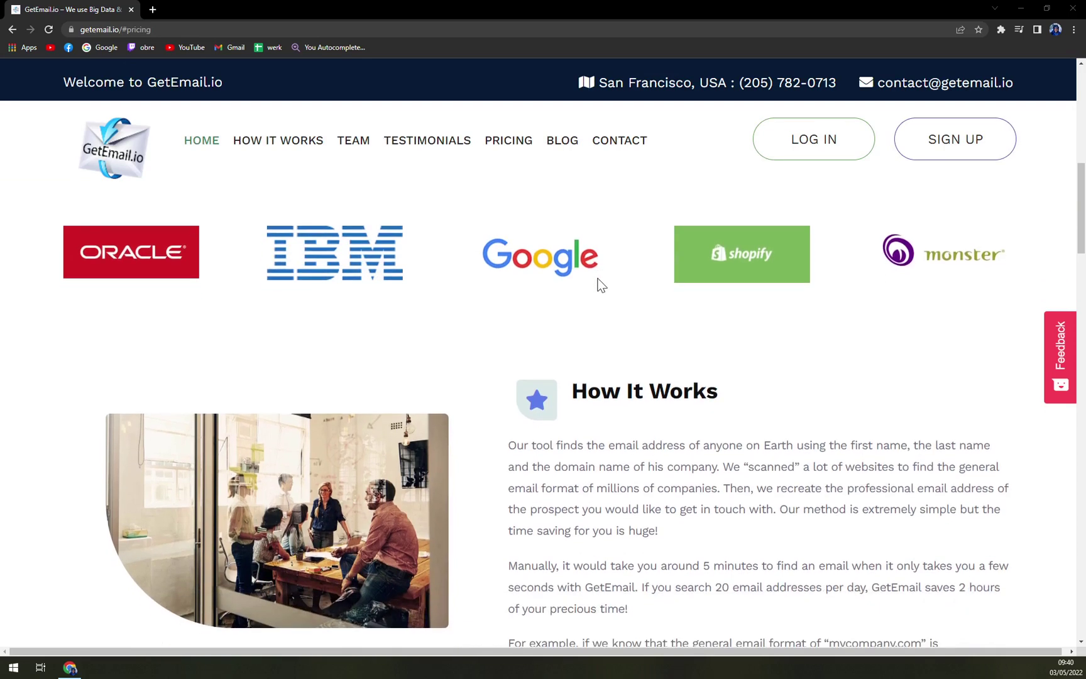
pyautogui.scroll(-1, 602, 283)
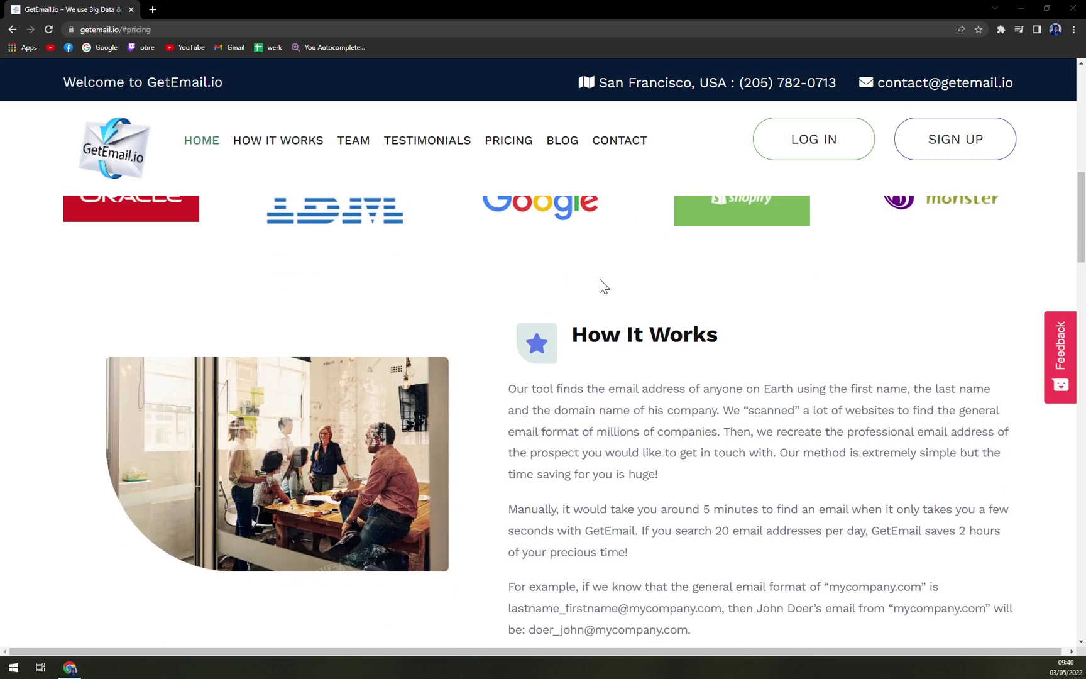
pyautogui.scroll(-3, 599, 280)
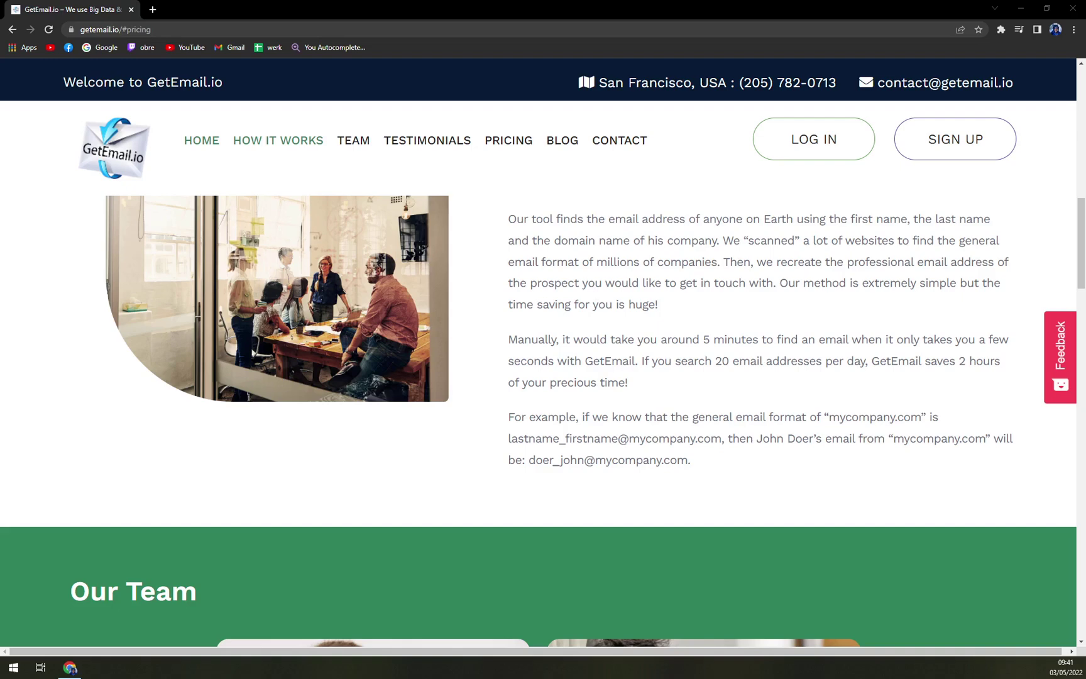
pyautogui.scroll(-4, 669, 306)
pyautogui.scroll(2, 668, 306)
pyautogui.scroll(-4, 669, 306)
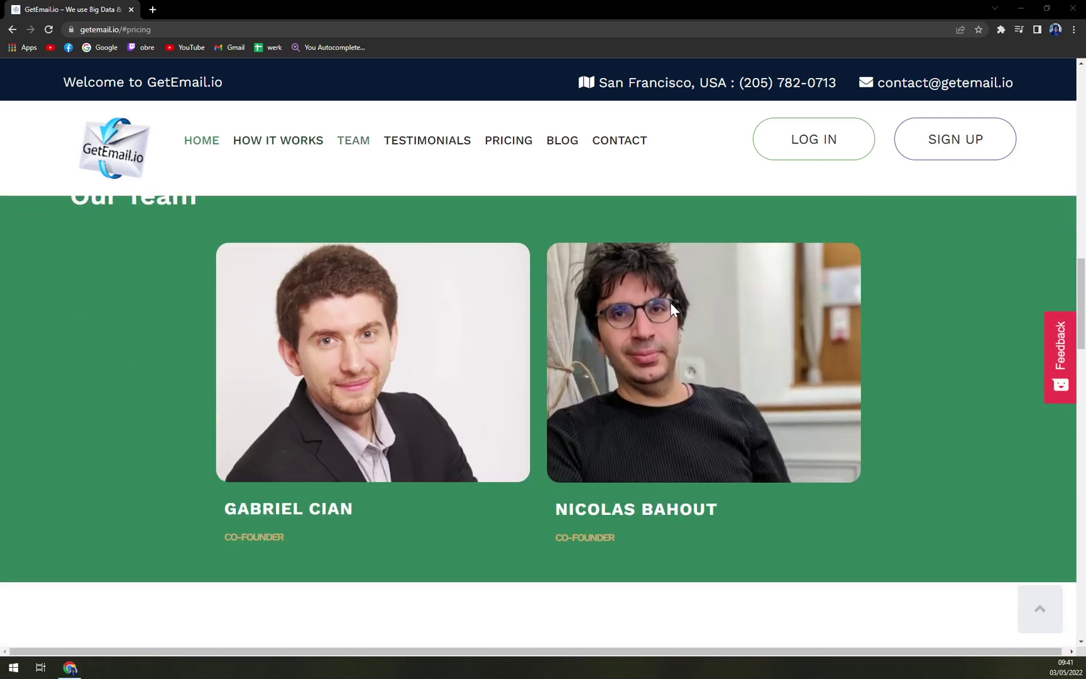
pyautogui.scroll(-3, 671, 308)
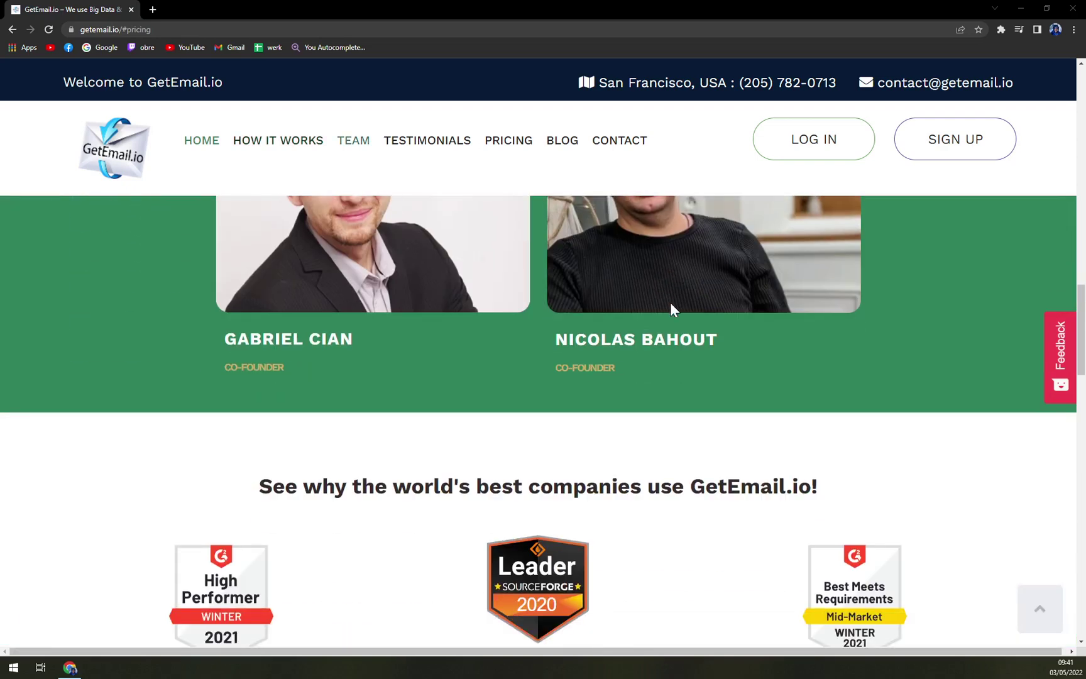
pyautogui.scroll(15, 724, 386)
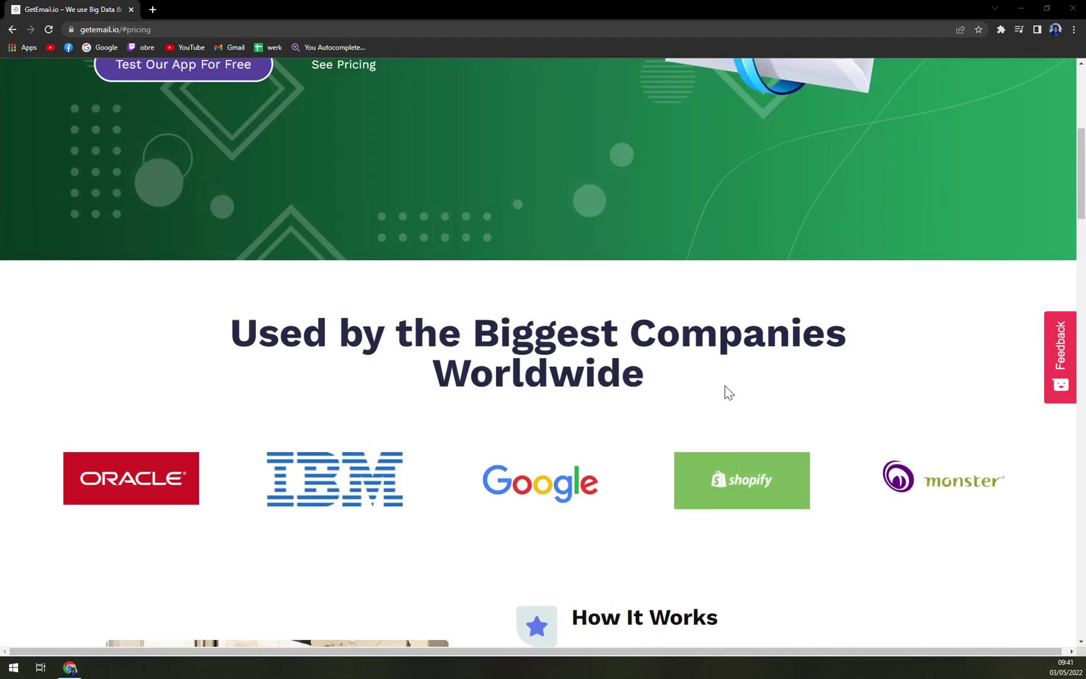
pyautogui.scroll(5, 727, 390)
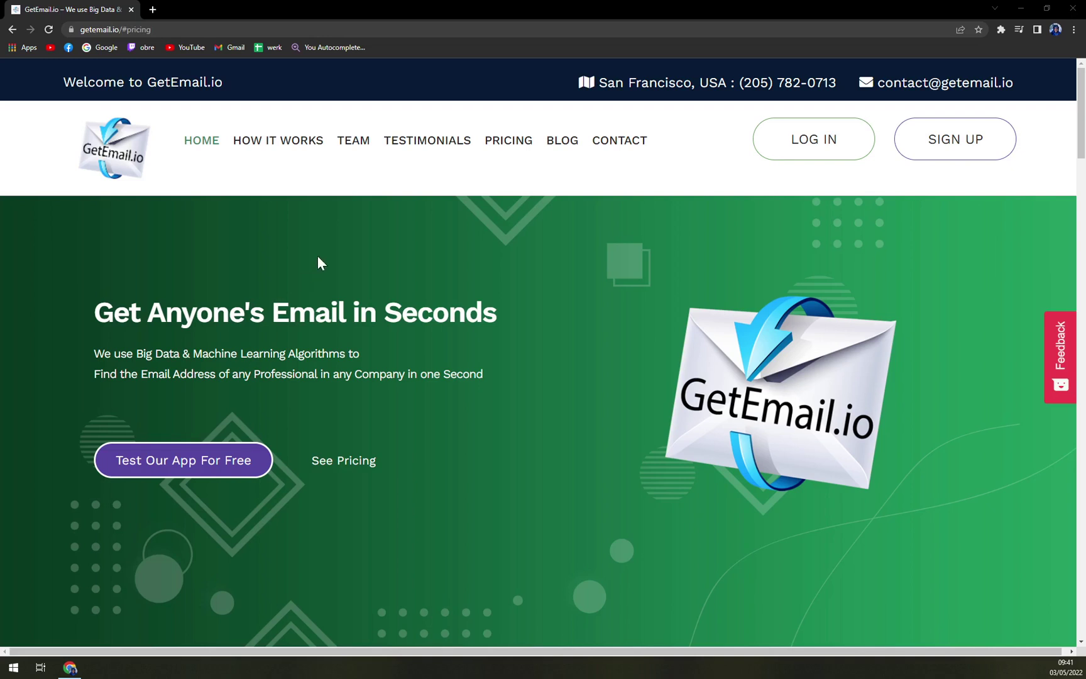
# Step: Open Pricing and zoom out to show the Free $0 through ULTRA $399 plans
pyautogui.click(517, 144)
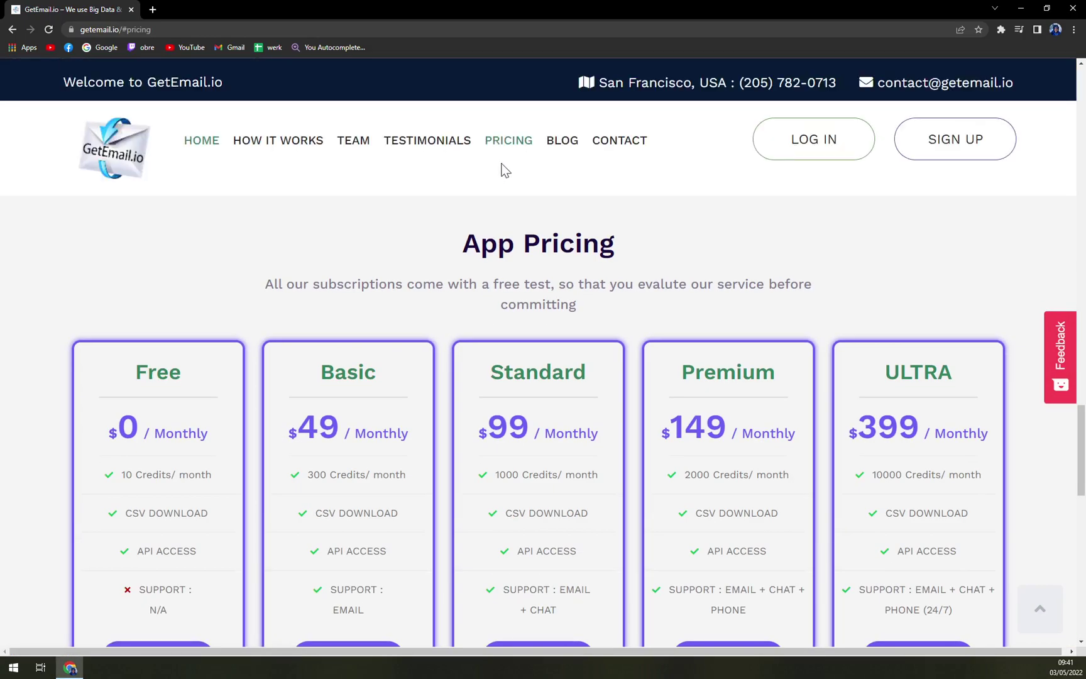
pyautogui.scroll(-1, 484, 252)
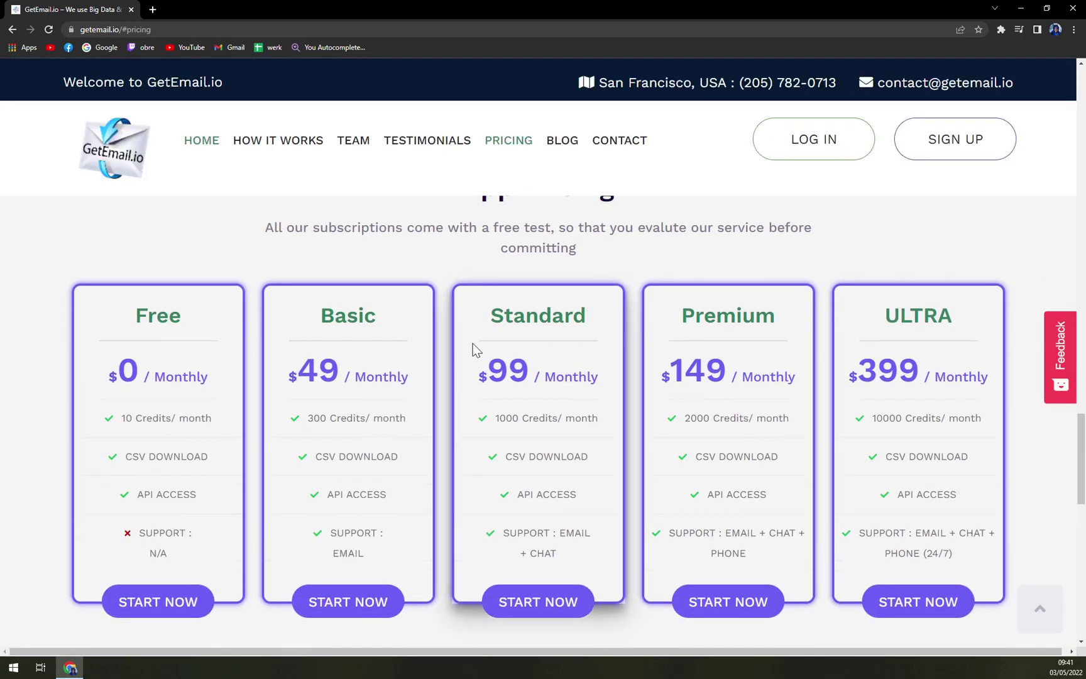
pyautogui.hotkey('ctrl', '-')
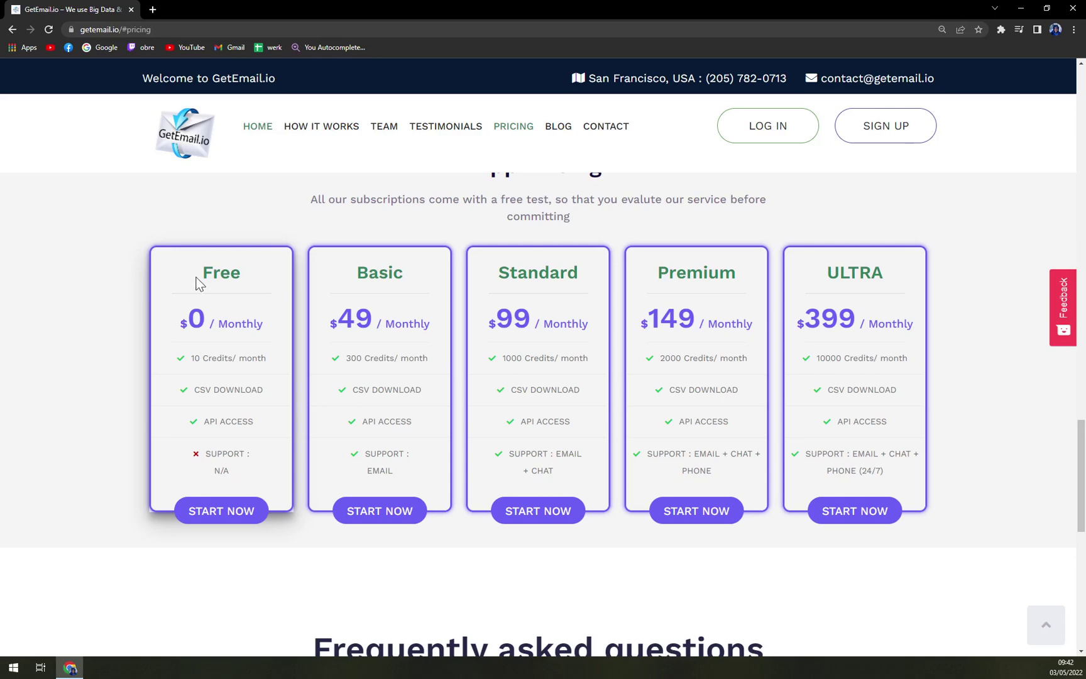
pyautogui.doubleClick(186, 322)
pyautogui.click(228, 305)
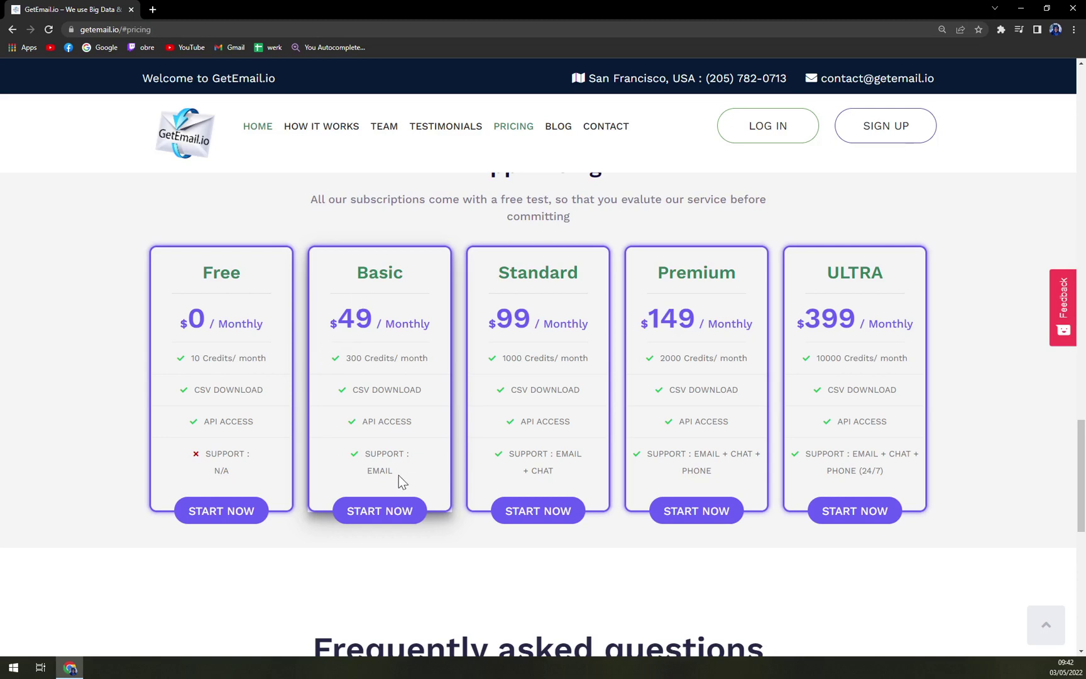
pyautogui.tripleClick(379, 462)
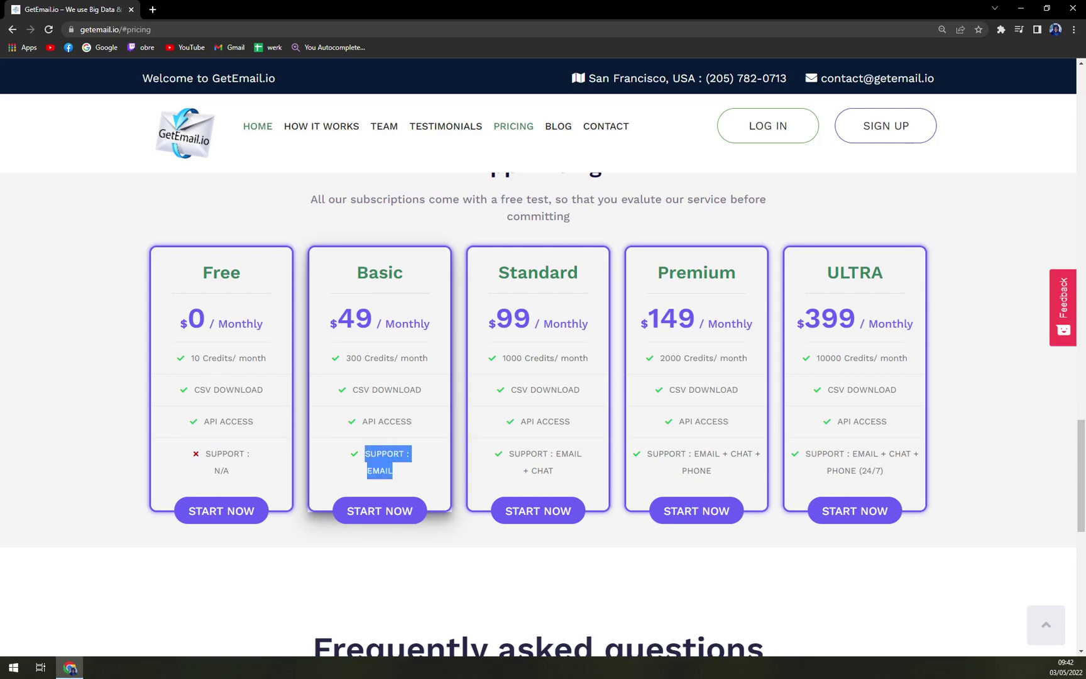
pyautogui.click(416, 474)
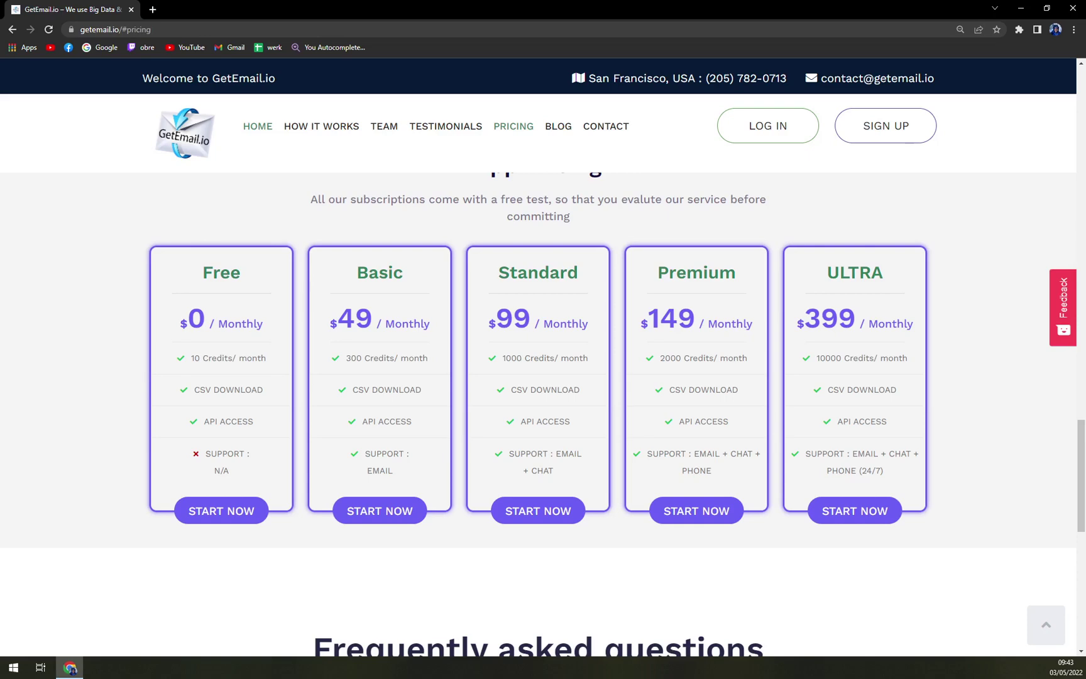
# Step: Return to the top of the homepage and start the free trial to reach Sign up
pyautogui.scroll(-5, 266, 387)
pyautogui.scroll(7, 254, 371)
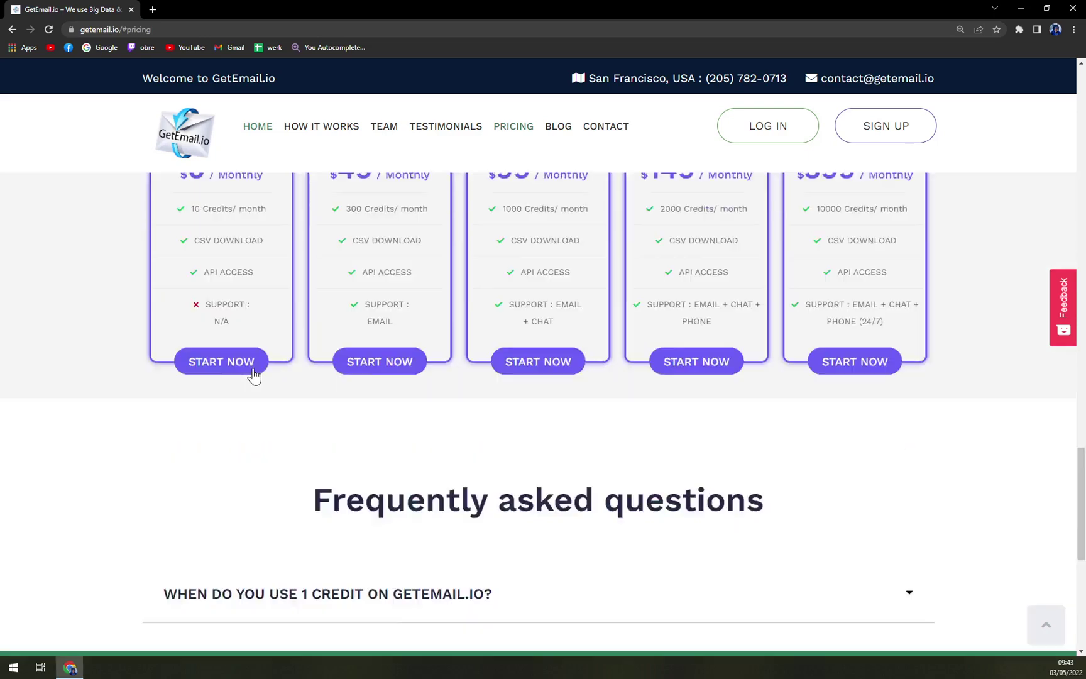
pyautogui.scroll(8, 255, 375)
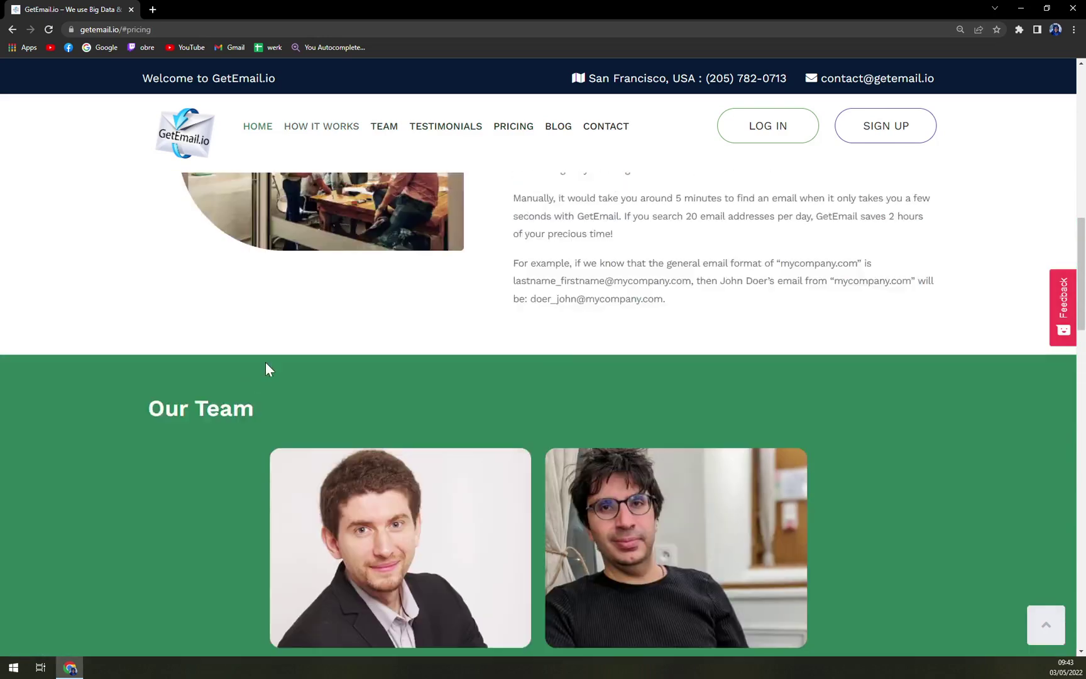
pyautogui.scroll(8, 270, 368)
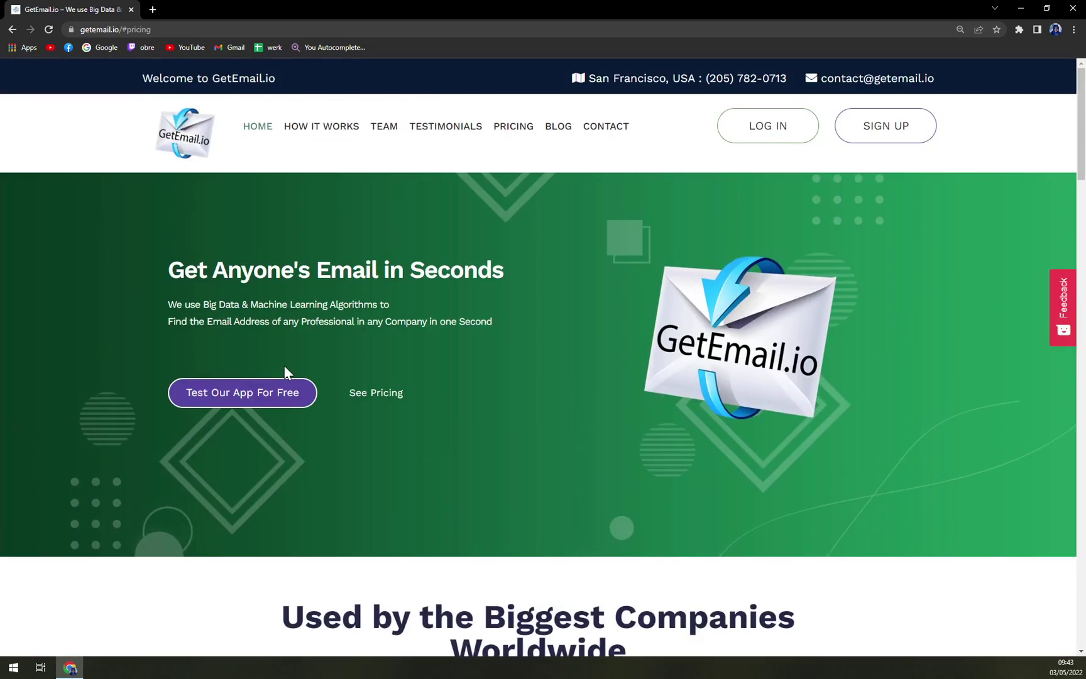
pyautogui.click(284, 402)
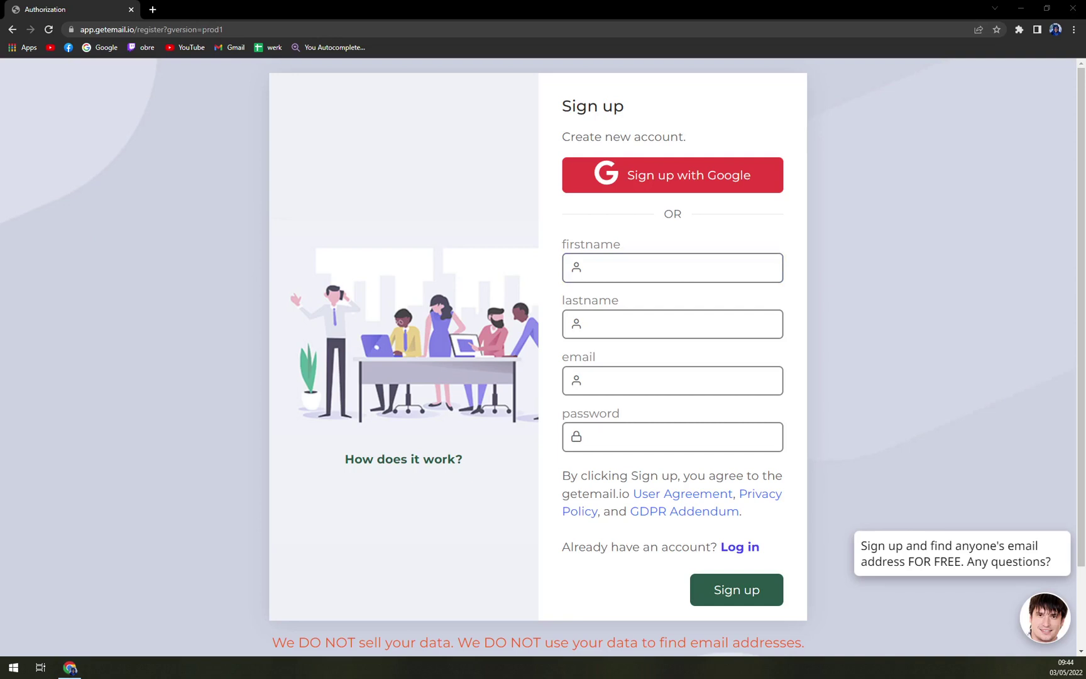
# Step: Sign up with Google, enter the phone number, and submit the texted verification code
pyautogui.click(735, 188)
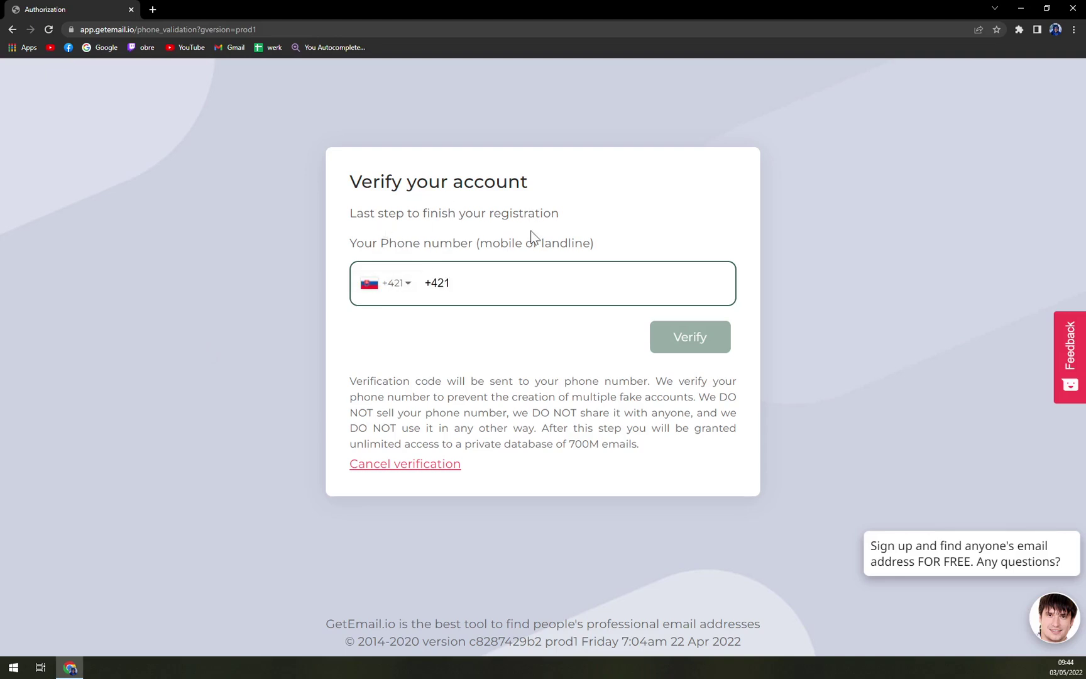
pyautogui.click(450, 283)
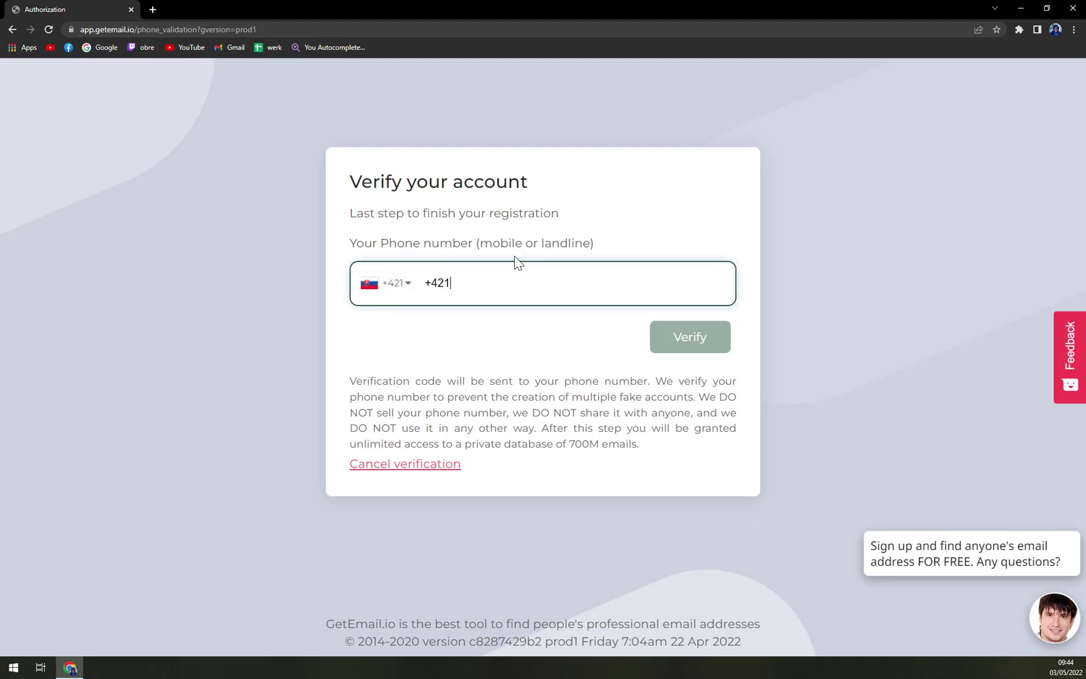
pyautogui.press('BackSpace')
pyautogui.press('BackSpace')
pyautogui.press('BackSpace')
pyautogui.press('BackSpace')
pyautogui.press('BackSpace')
pyautogui.press('BackSpace')
pyautogui.press('BackSpace')
pyautogui.press('BackSpace')
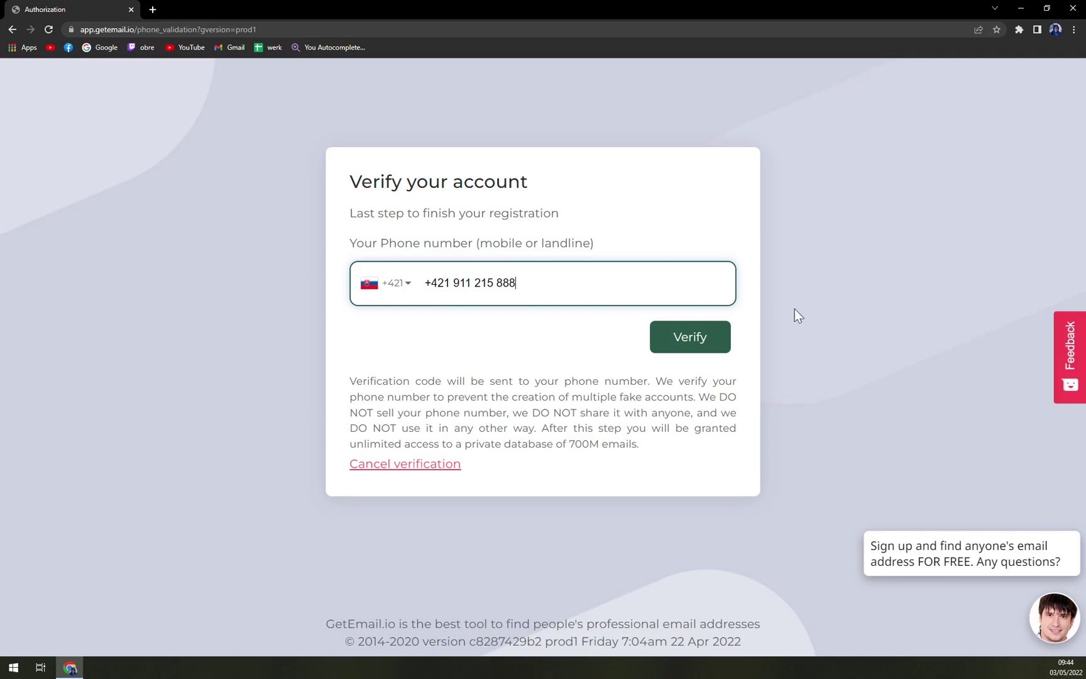
pyautogui.click(682, 339)
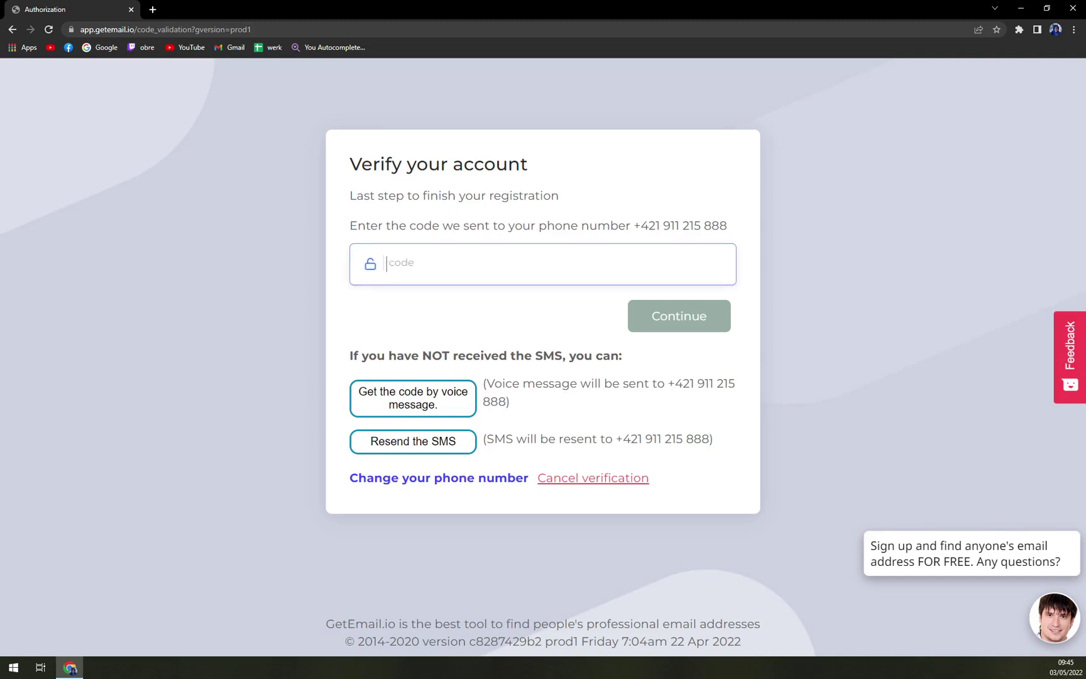
pyautogui.click(646, 323)
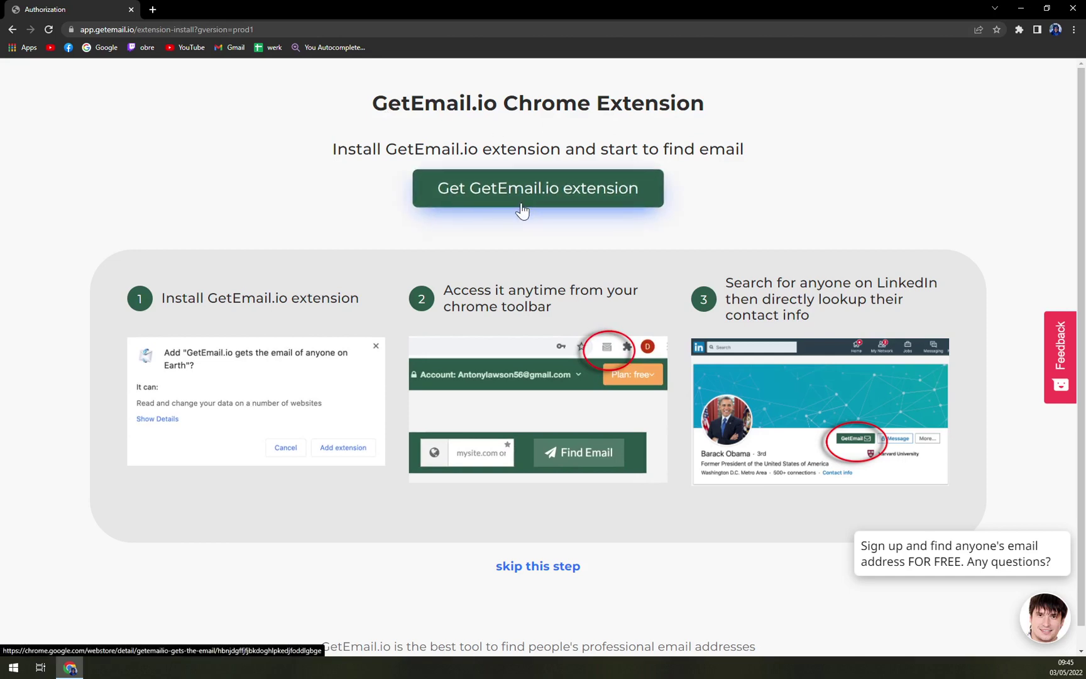
# Step: Skip the Chrome extension install to land on the empty Your Prospect List dashboard
pyautogui.click(545, 567)
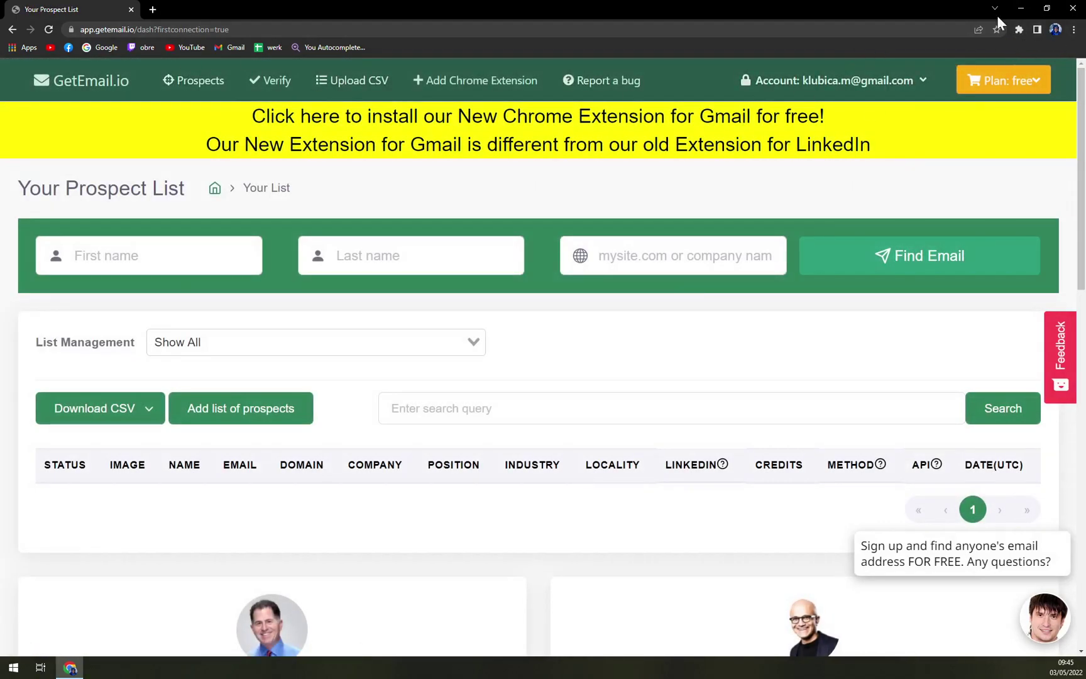
pyautogui.scroll(-6, 748, 487)
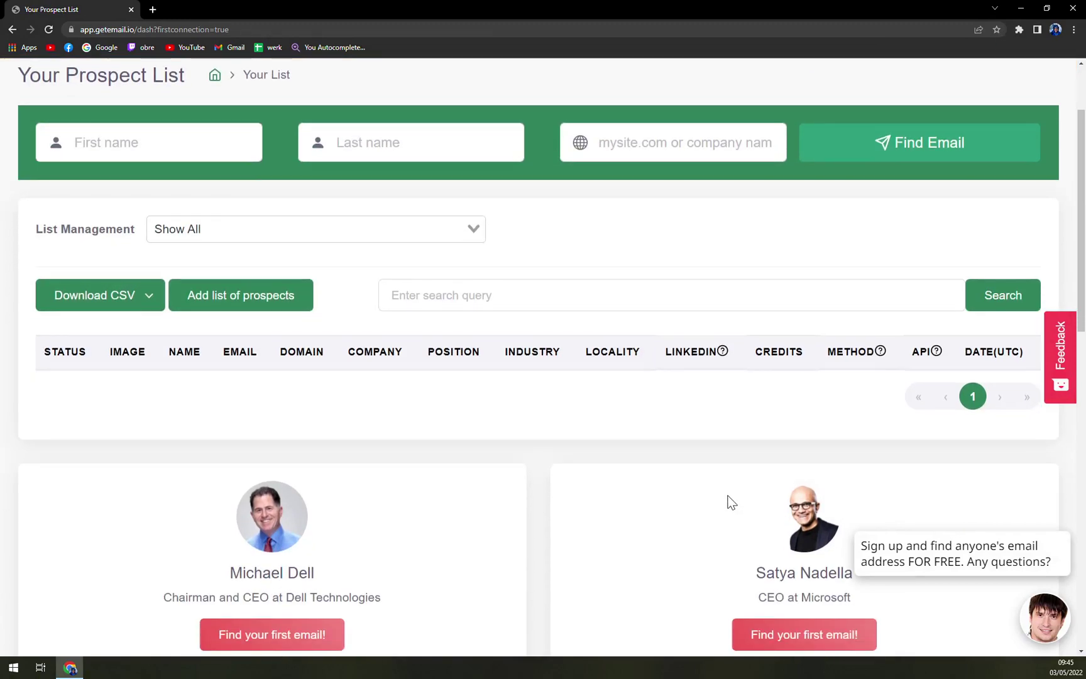
pyautogui.scroll(6, 726, 500)
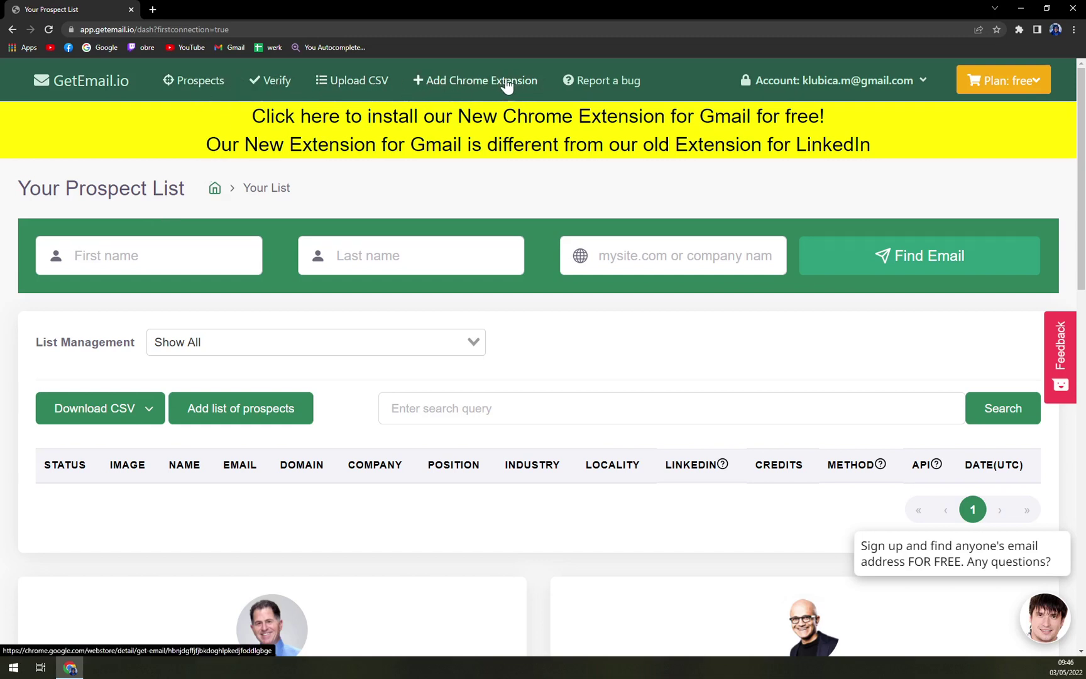
pyautogui.scroll(-5, 511, 354)
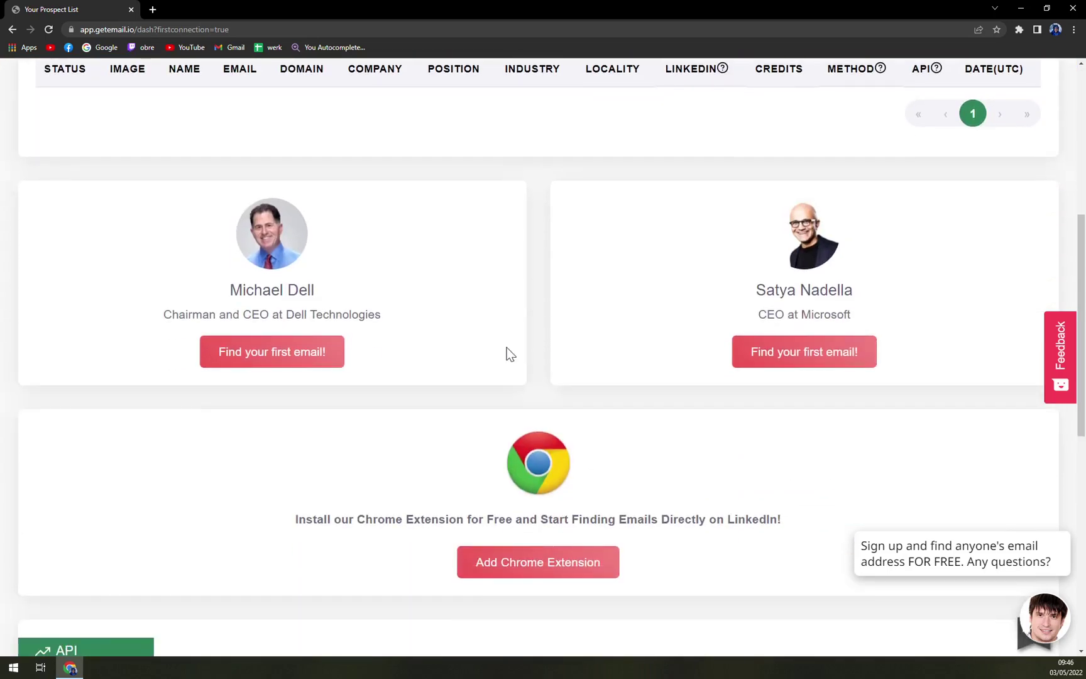
pyautogui.scroll(1, 436, 298)
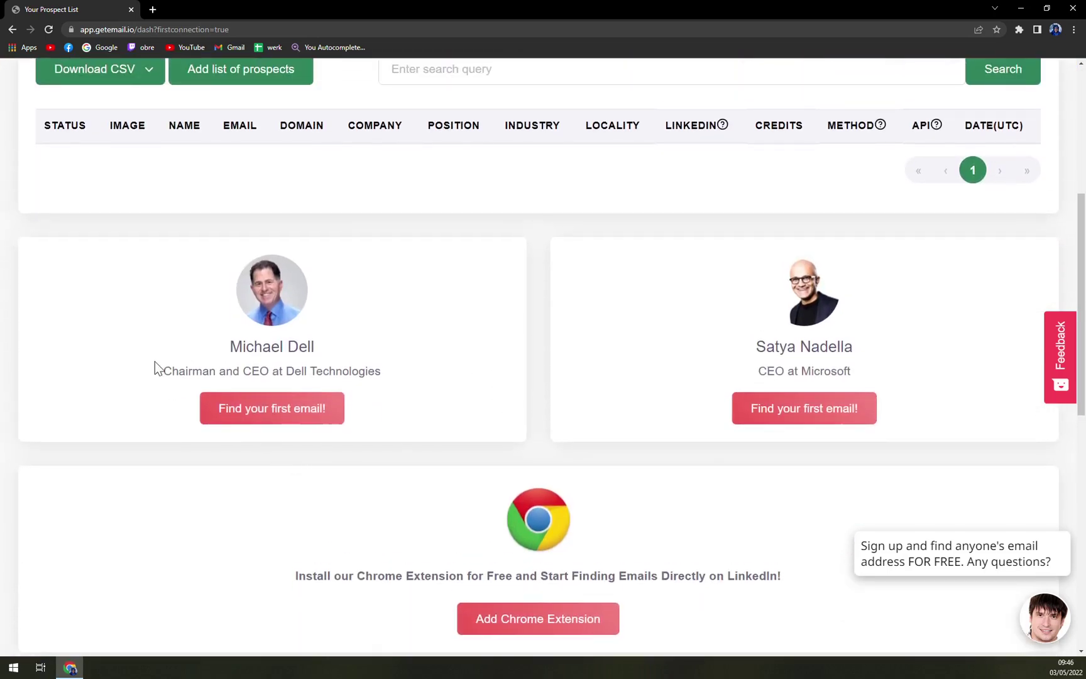
pyautogui.moveTo(123, 347); pyautogui.dragTo(339, 380)
# Step: Scroll to the Find Email API example and close its JSON response tab
pyautogui.click(394, 415)
pyautogui.scroll(-4, 647, 616)
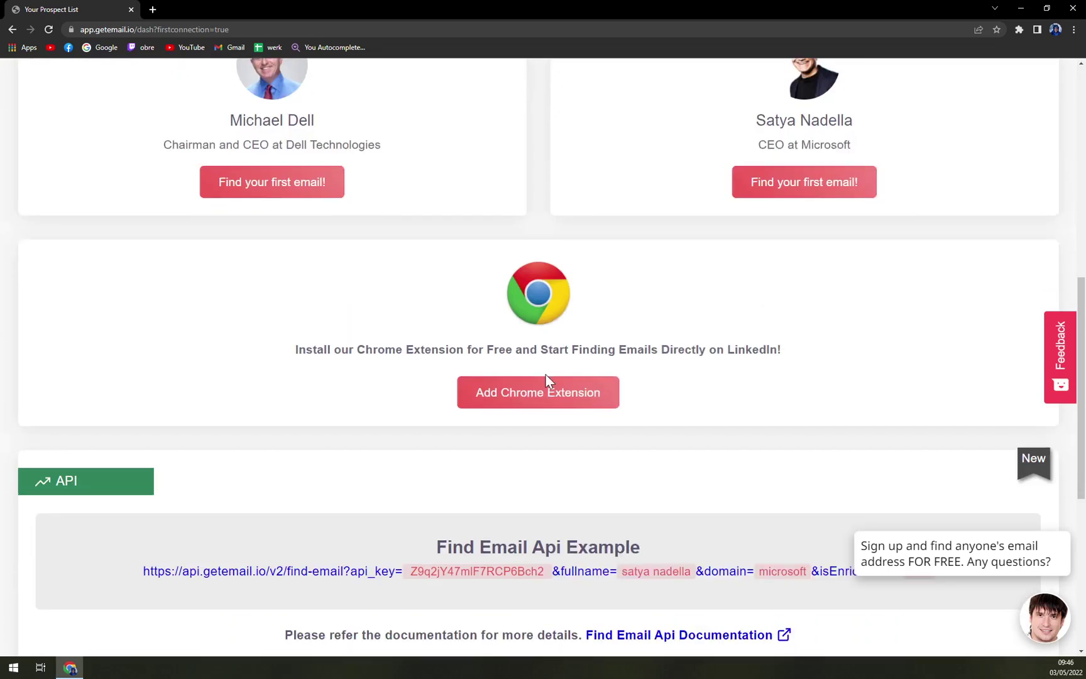
pyautogui.scroll(-4, 572, 393)
pyautogui.scroll(3, 591, 392)
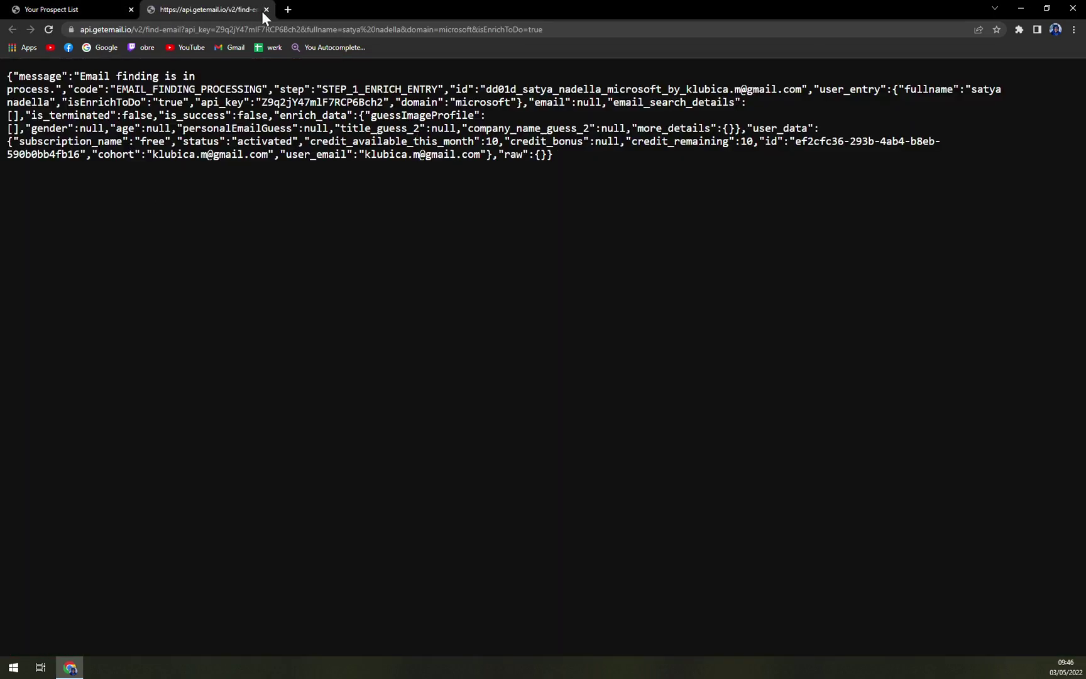
pyautogui.click(266, 9)
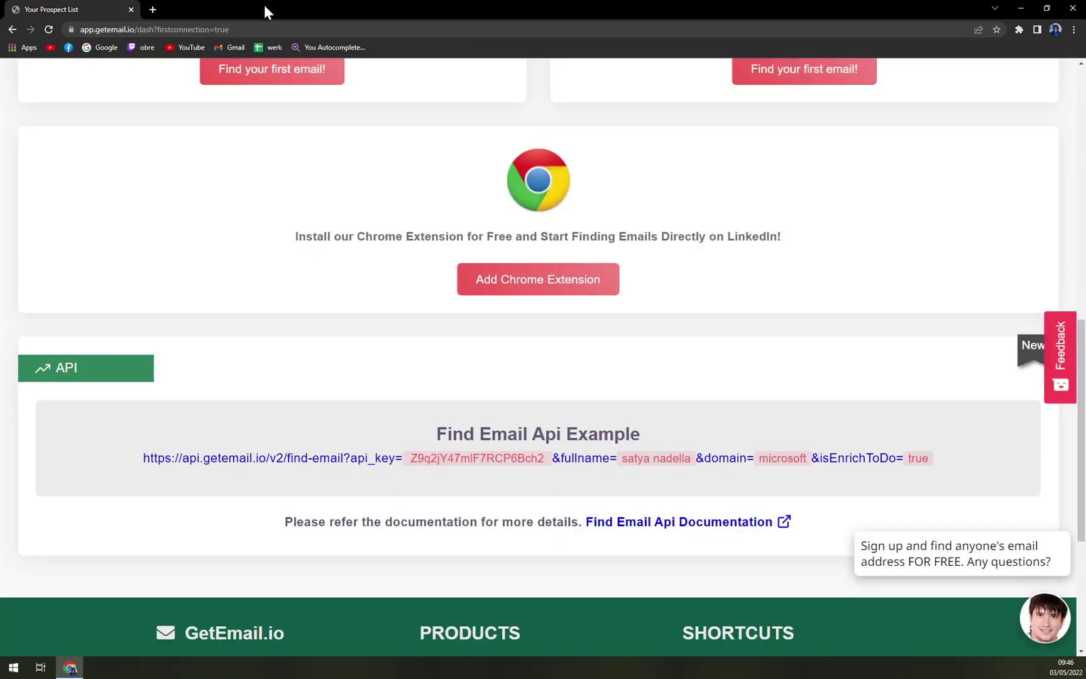
# Step: Load zapier.com in a new tab via 'zap', then return to Your Prospect List
pyautogui.click(154, 10)
pyautogui.write('zap')
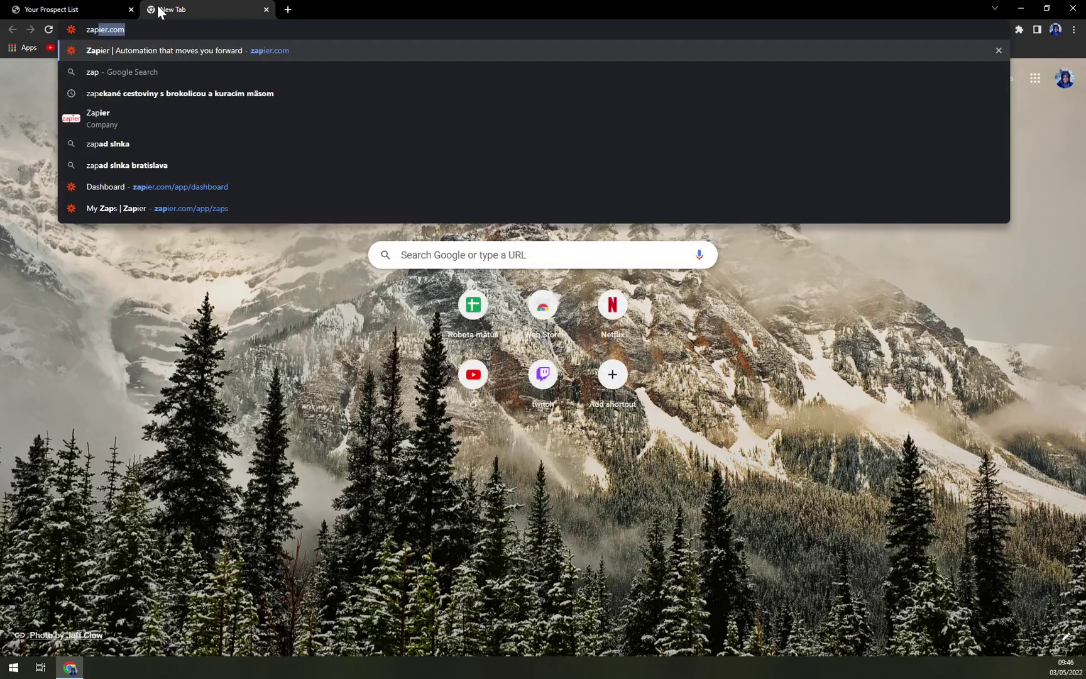
pyautogui.press('Return')
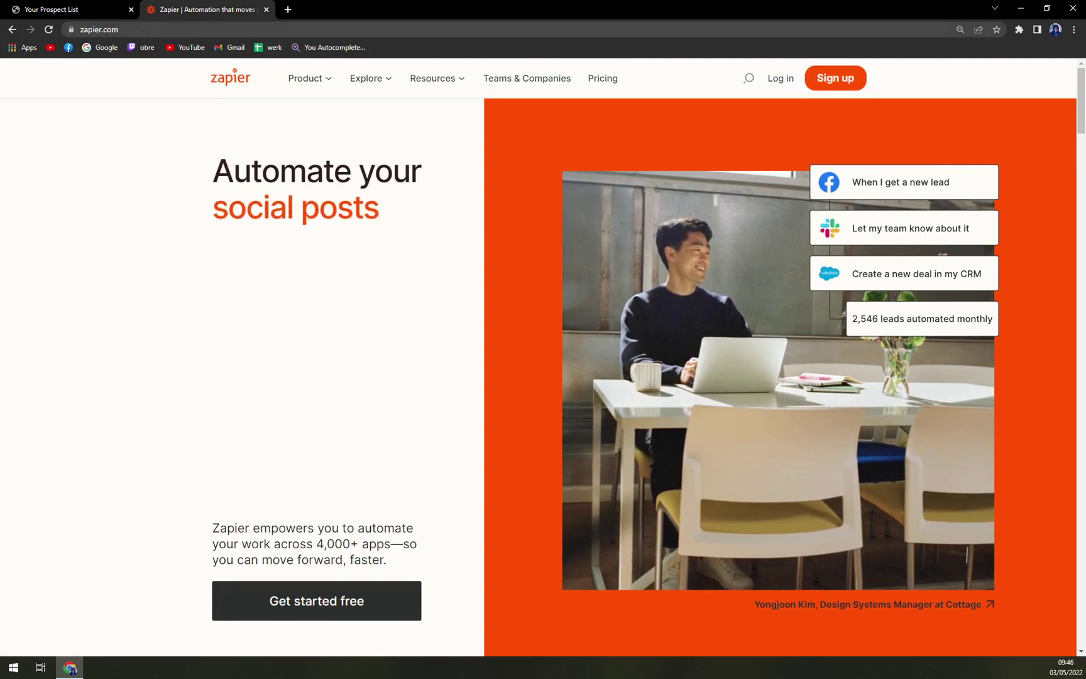
pyautogui.click(69, 8)
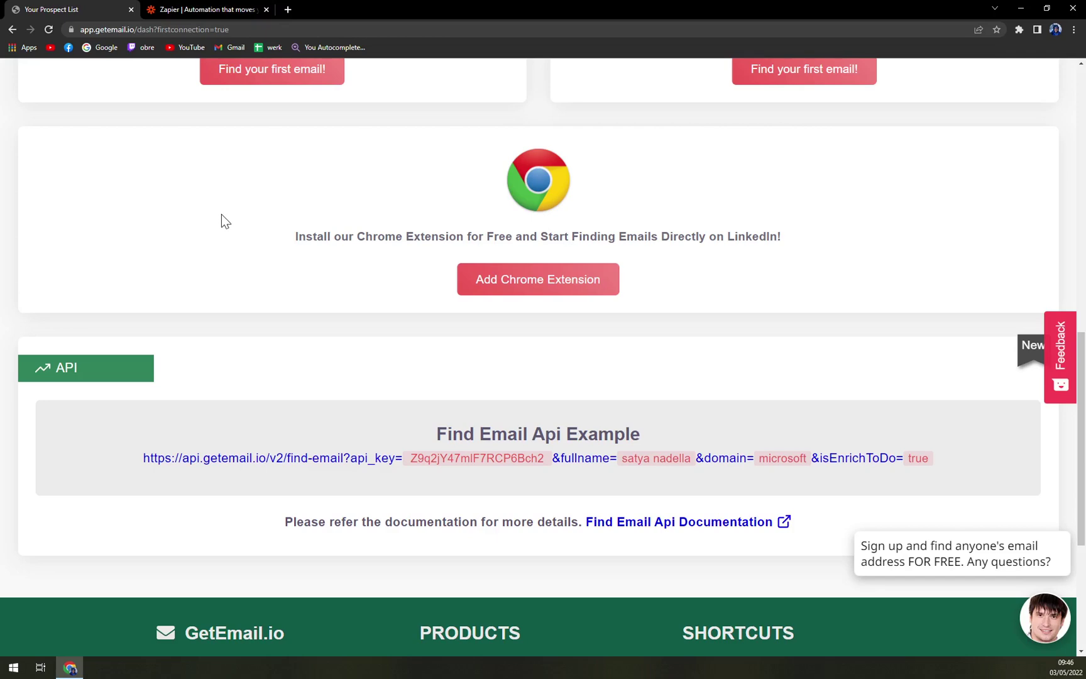
# Step: Run Find Email for the Dell Technologies CEO and copy the Found address
pyautogui.scroll(5, 227, 326)
pyautogui.click(264, 426)
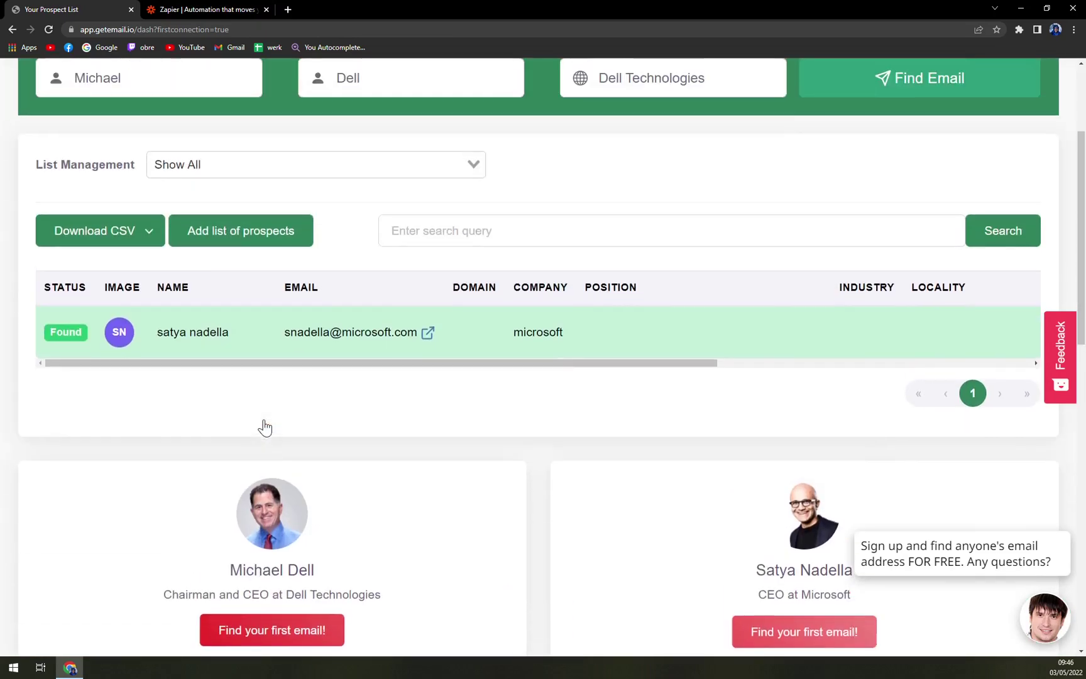
pyautogui.scroll(-1, 217, 544)
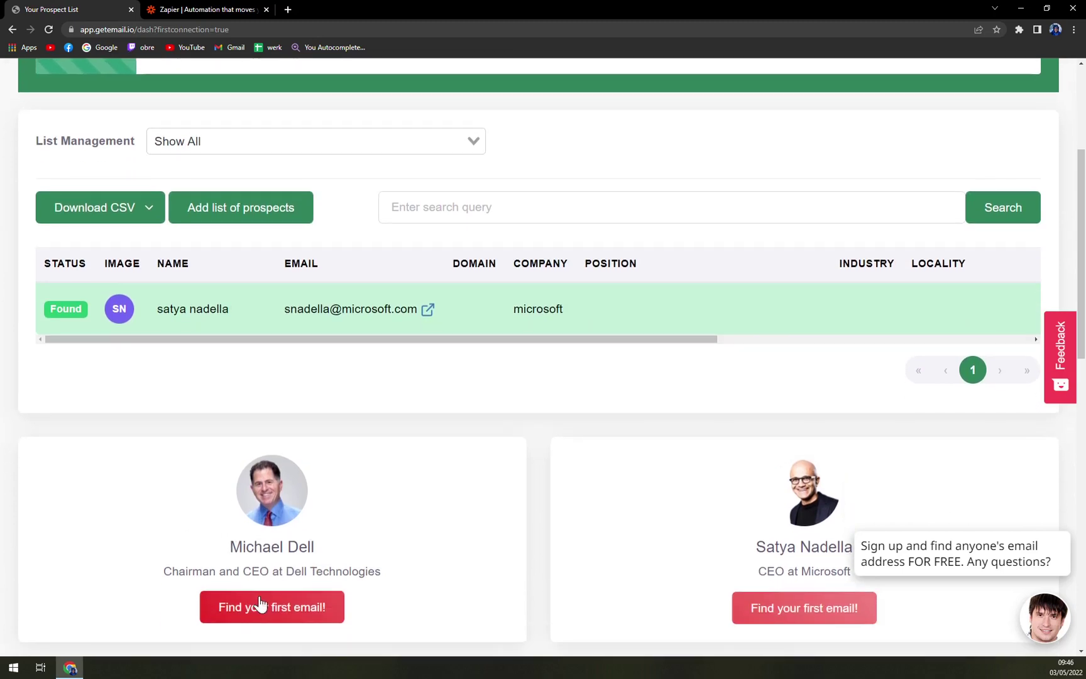
pyautogui.scroll(-3, 114, 305)
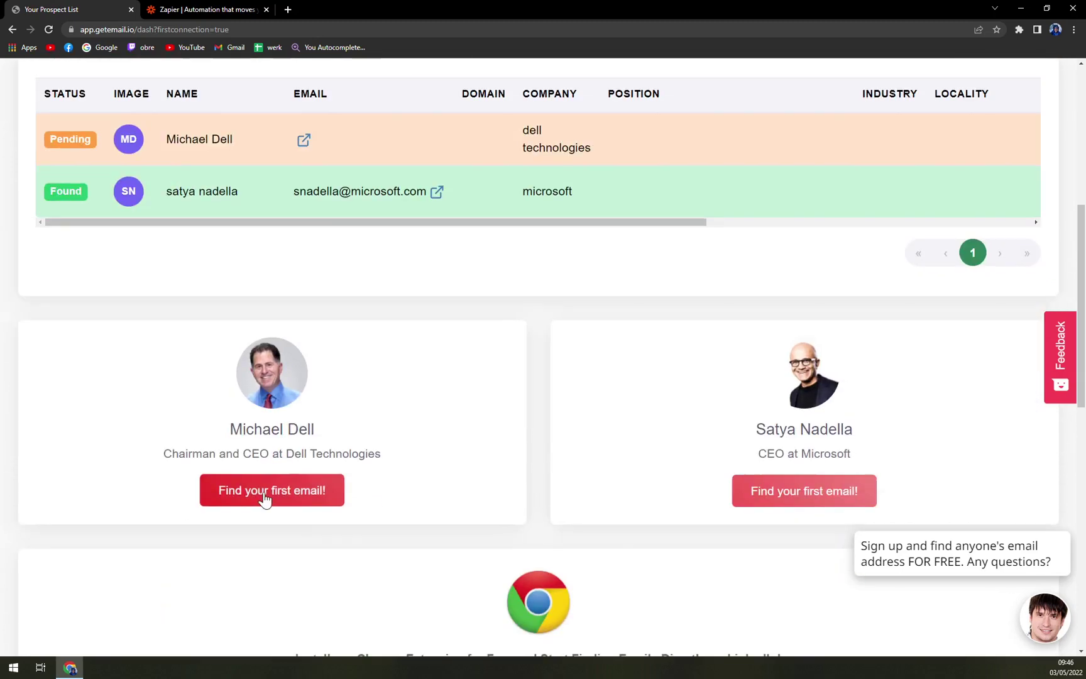
pyautogui.scroll(3, 257, 189)
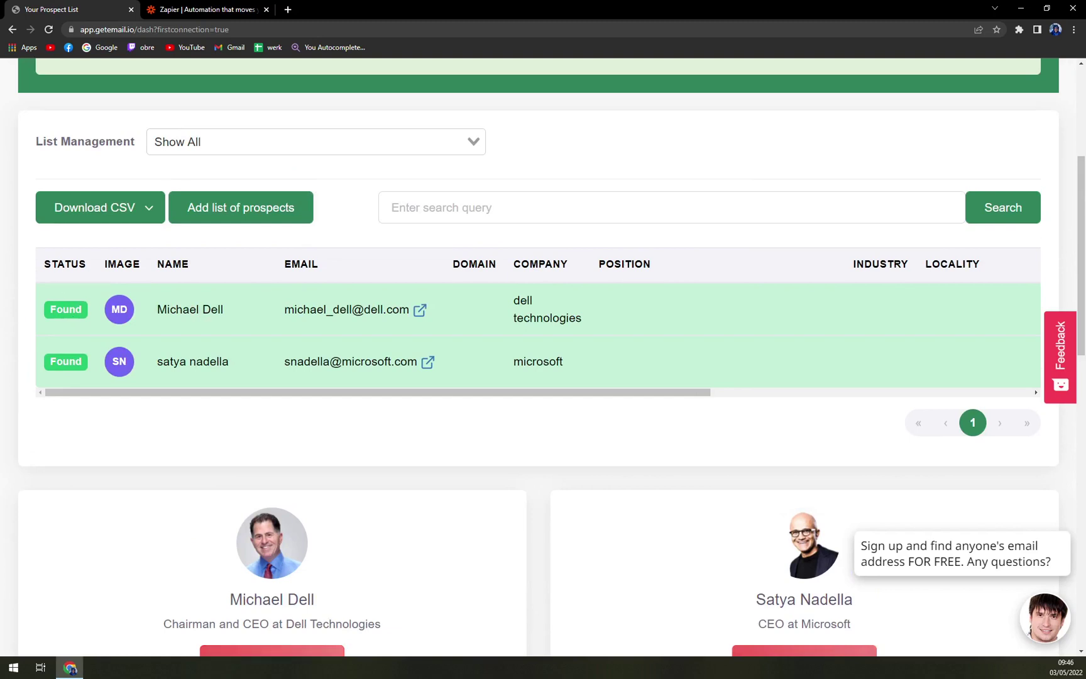
pyautogui.click(397, 314)
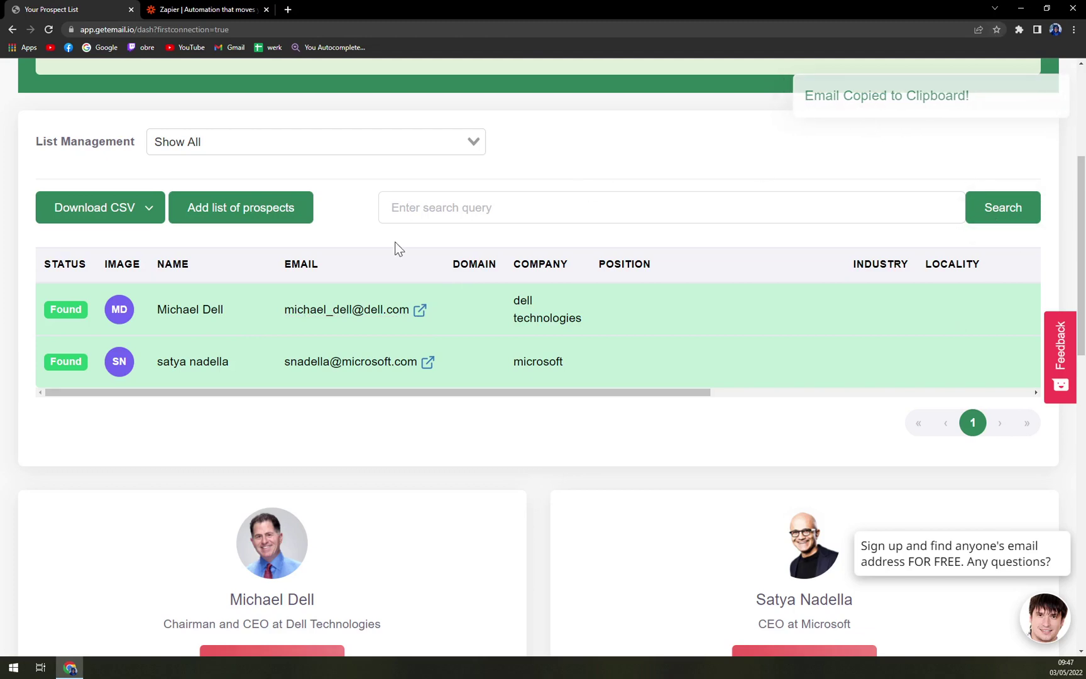
# Step: Rerun the email search for the Dell Technologies prospect
pyautogui.scroll(3, 386, 281)
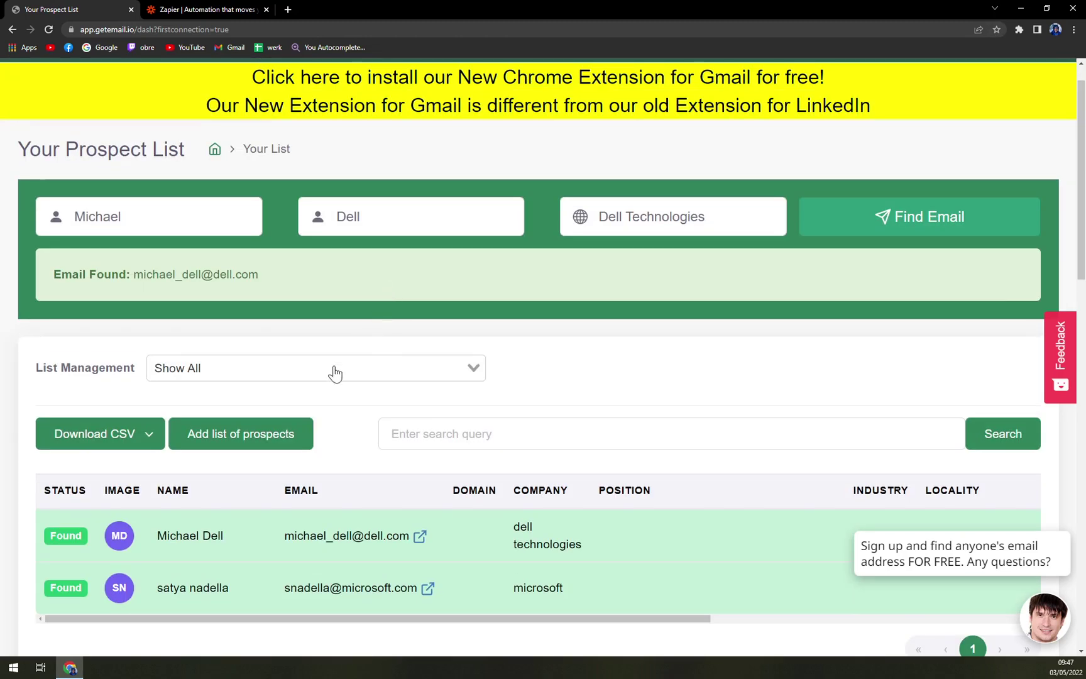
pyautogui.scroll(1, 648, 367)
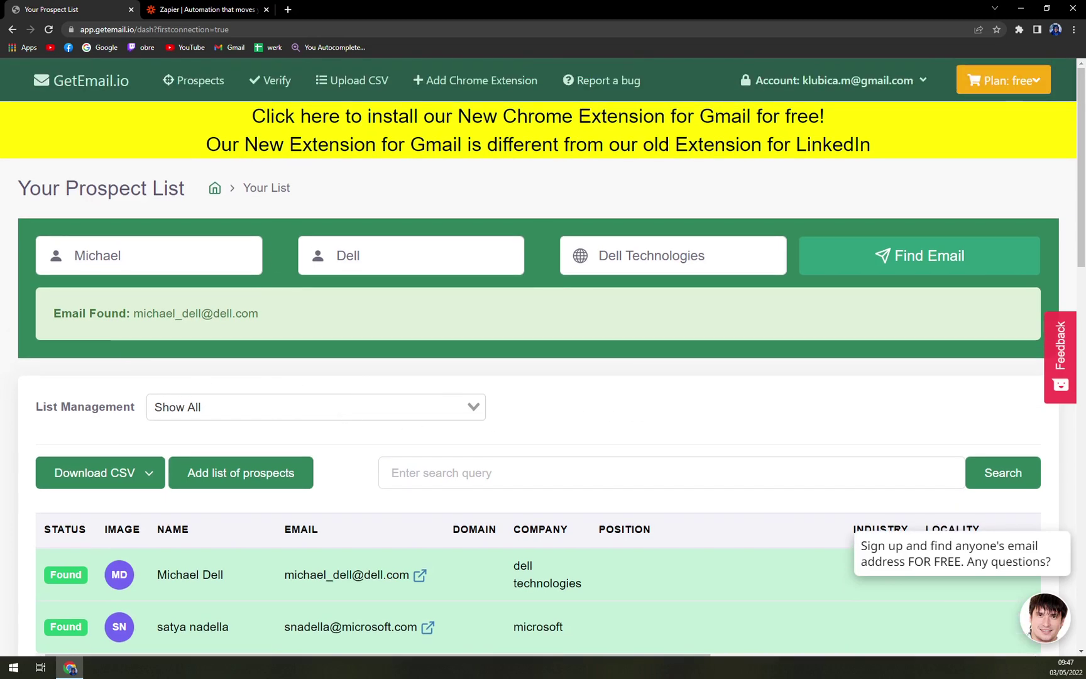
pyautogui.click(912, 260)
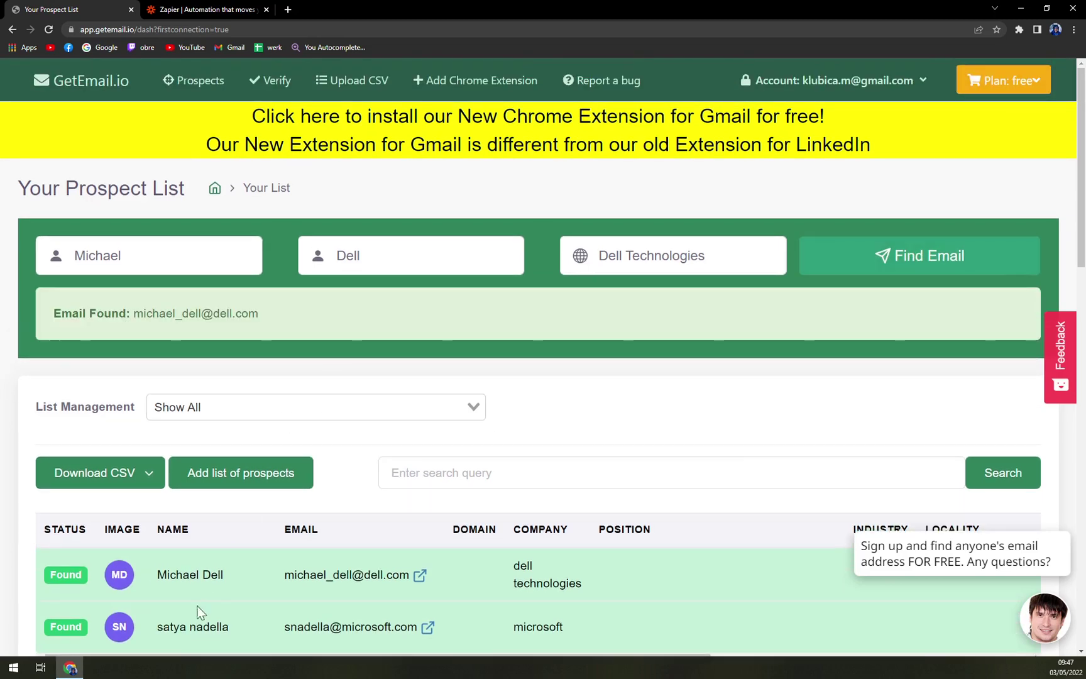
pyautogui.scroll(-4, 371, 383)
pyautogui.scroll(4, 417, 310)
# Step: Clear the first name, last name and company fields of the Find Email form
pyautogui.click(158, 256)
pyautogui.hotkey('ctrl', 'a')
pyautogui.press('BackSpace')
pyautogui.press('Tab')
pyautogui.press('BackSpace')
pyautogui.press('Tab')
pyautogui.press('BackSpace')
# Step: Type a test first and last name into the form, then erase both
pyautogui.click(151, 255)
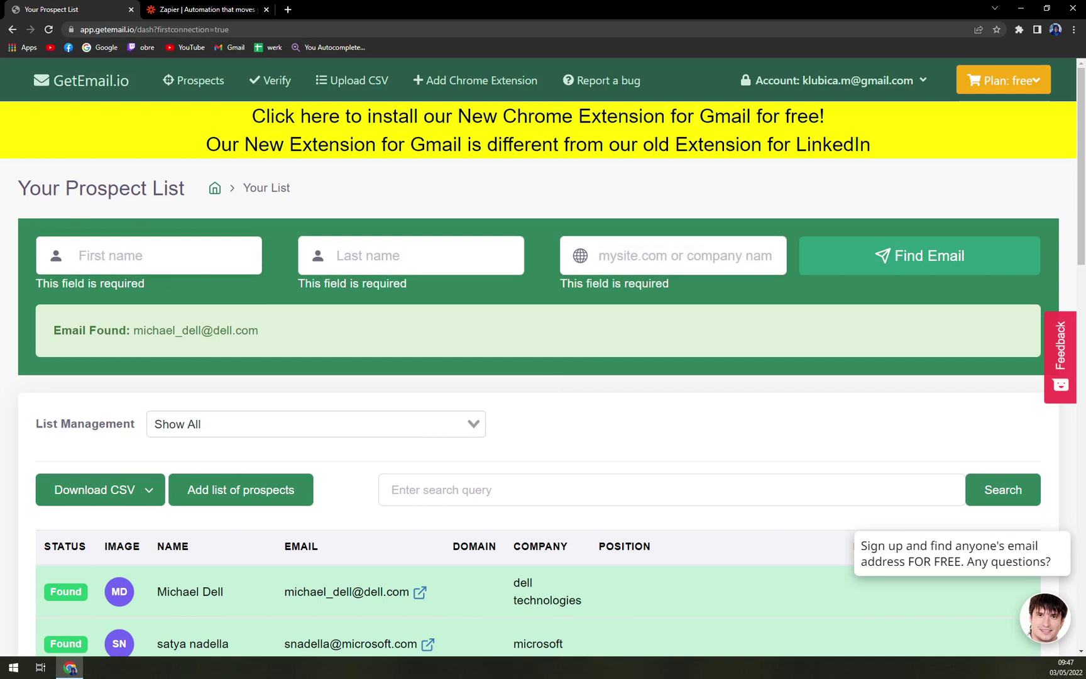
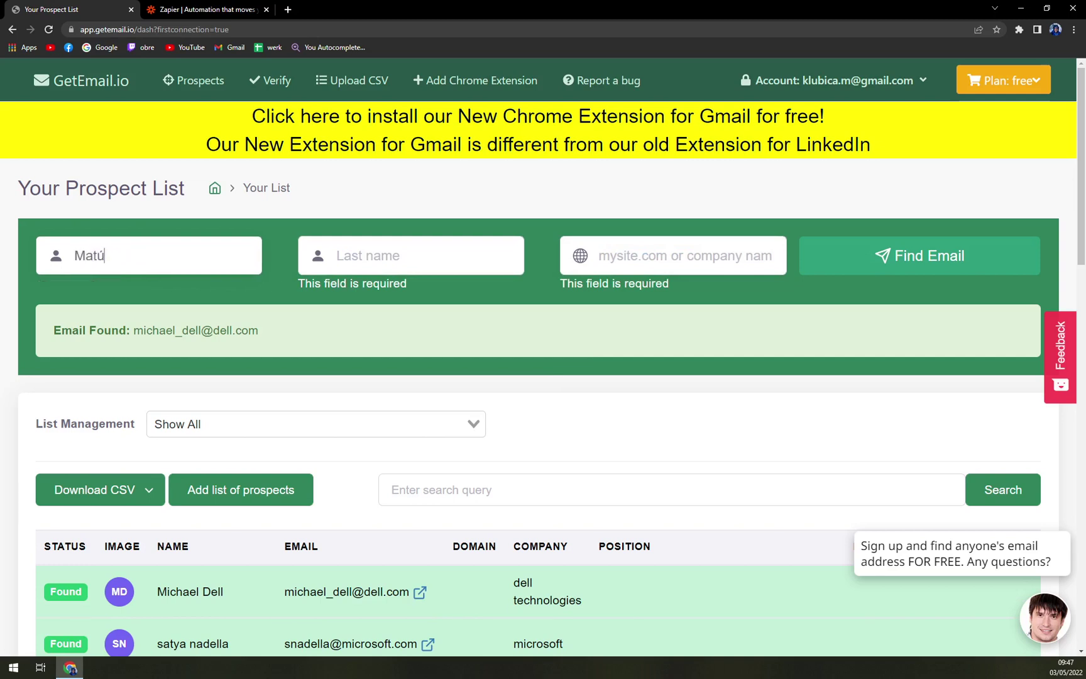
pyautogui.press('Tab')
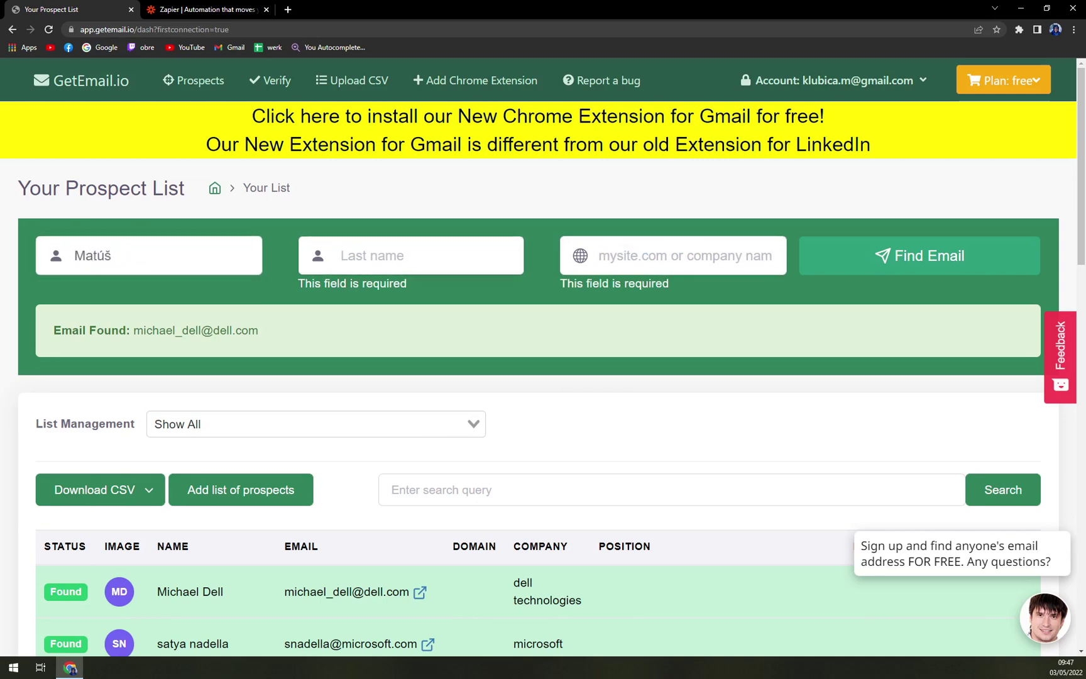
pyautogui.press('Tab')
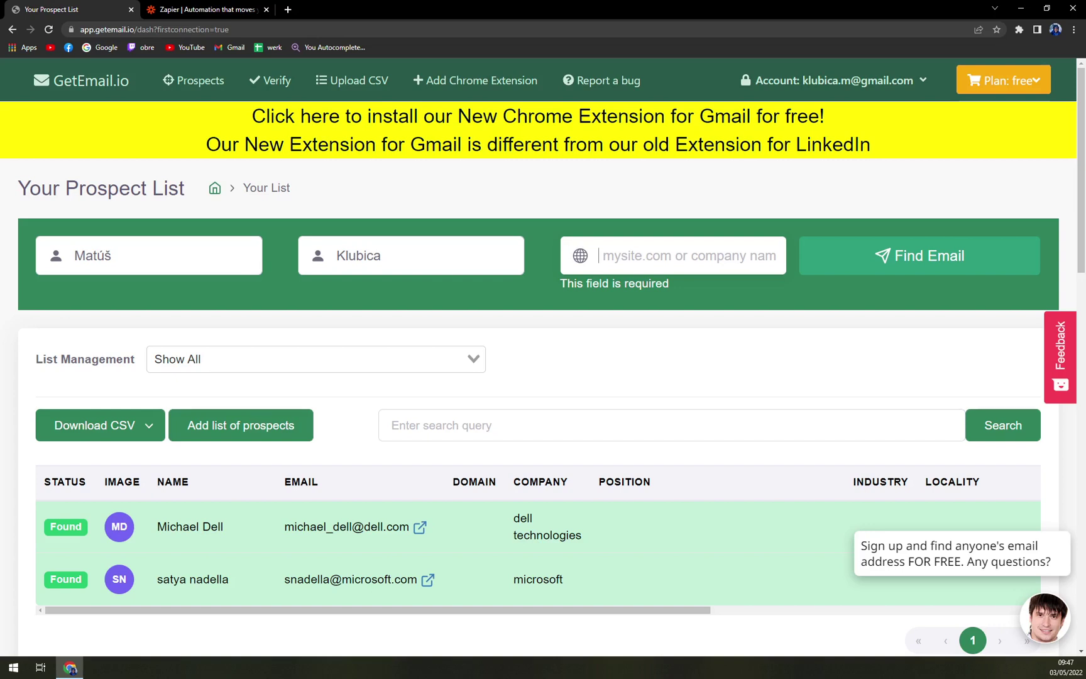
pyautogui.doubleClick(92, 255)
pyautogui.press('BackSpace')
pyautogui.press('Tab')
pyautogui.press('BackSpace')
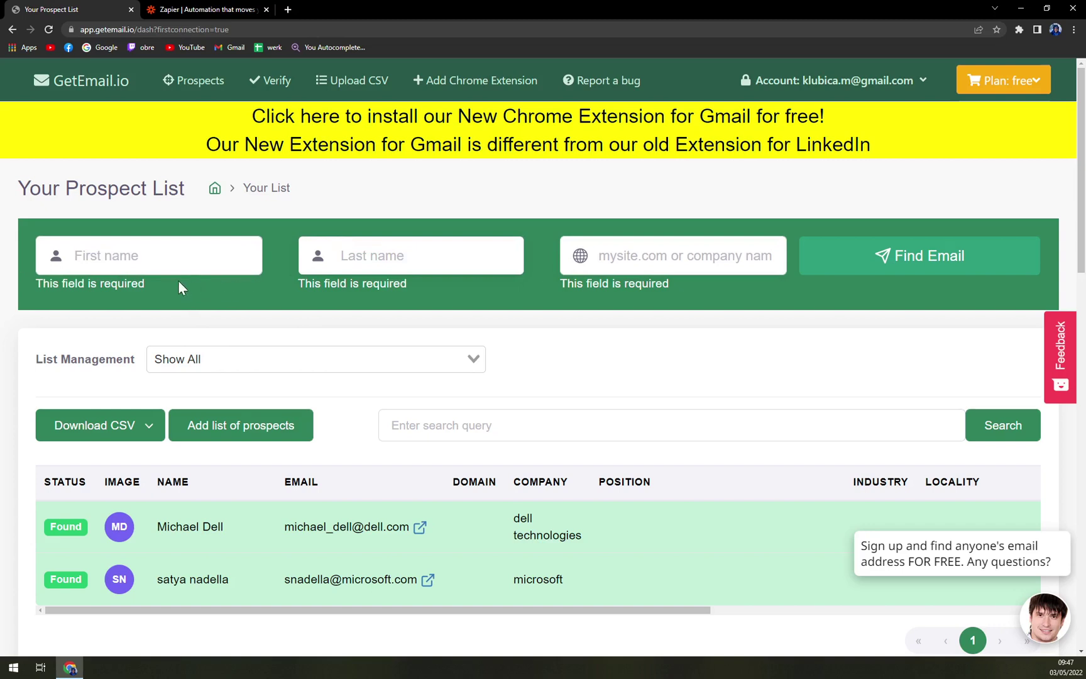
pyautogui.click(149, 255)
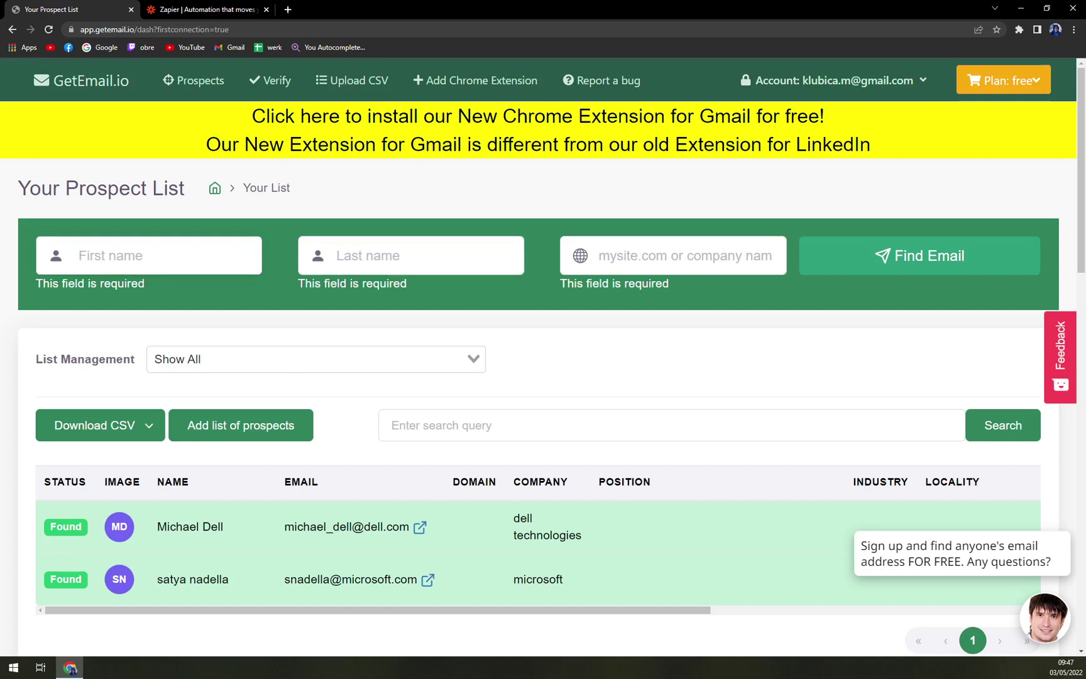
pyautogui.click(326, 265)
pyautogui.click(673, 255)
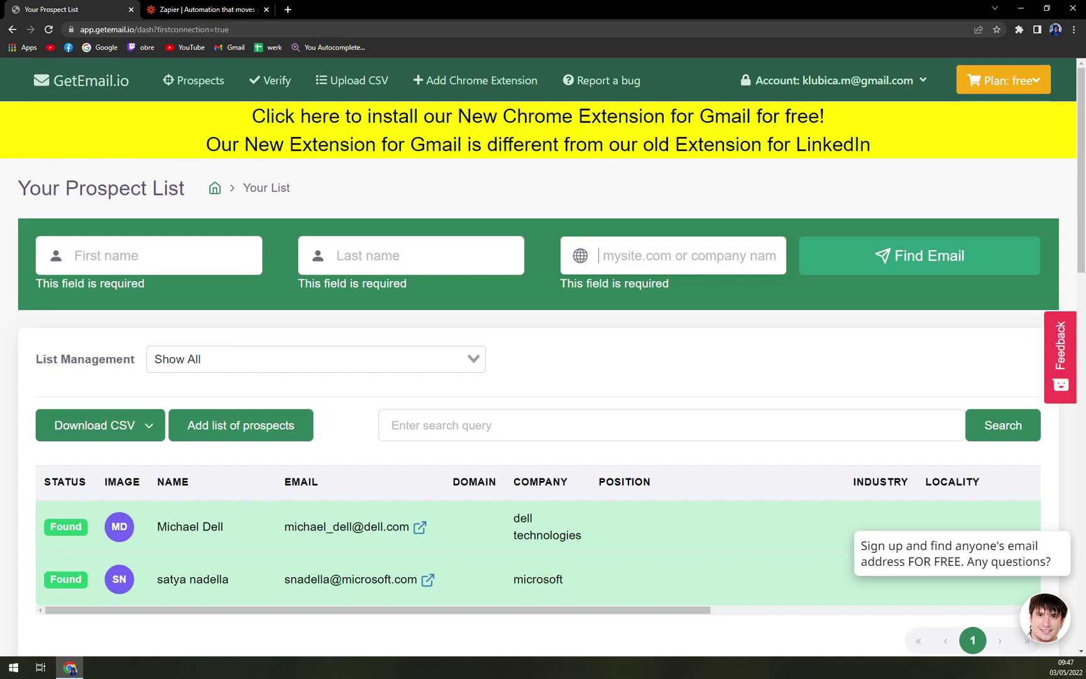
pyautogui.click(883, 252)
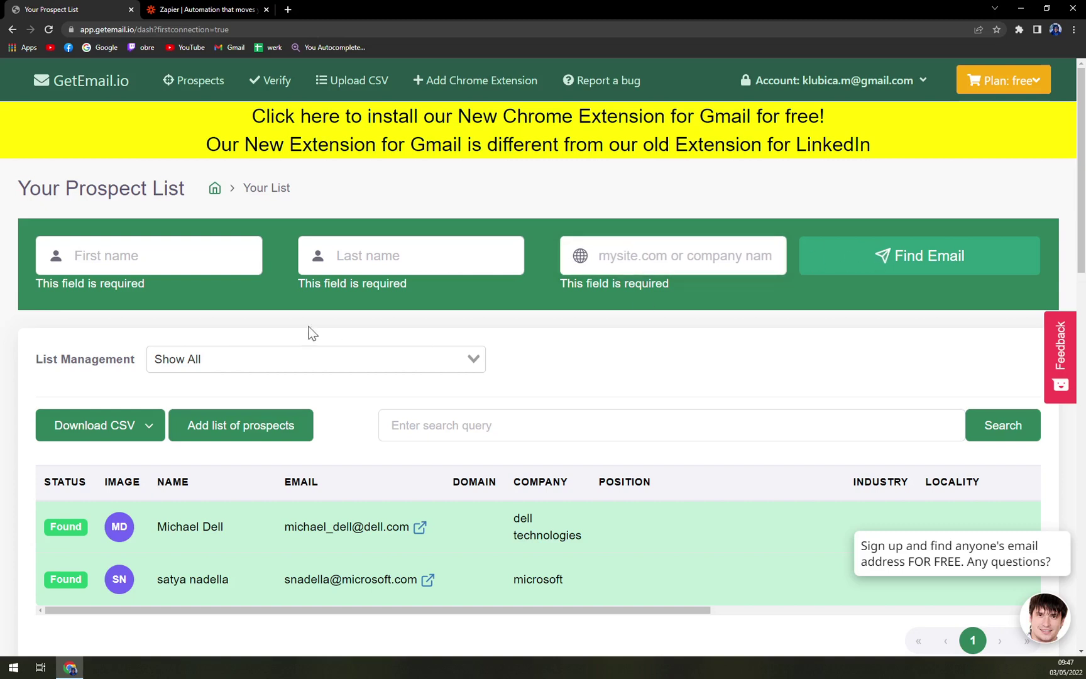
pyautogui.scroll(-3, 344, 225)
pyautogui.scroll(3, 261, 330)
pyautogui.scroll(-5, 498, 391)
pyautogui.scroll(5, 609, 334)
# Step: Check the free plan's 10 remaining credits, then open the upgrade Pricing page
pyautogui.click(1018, 81)
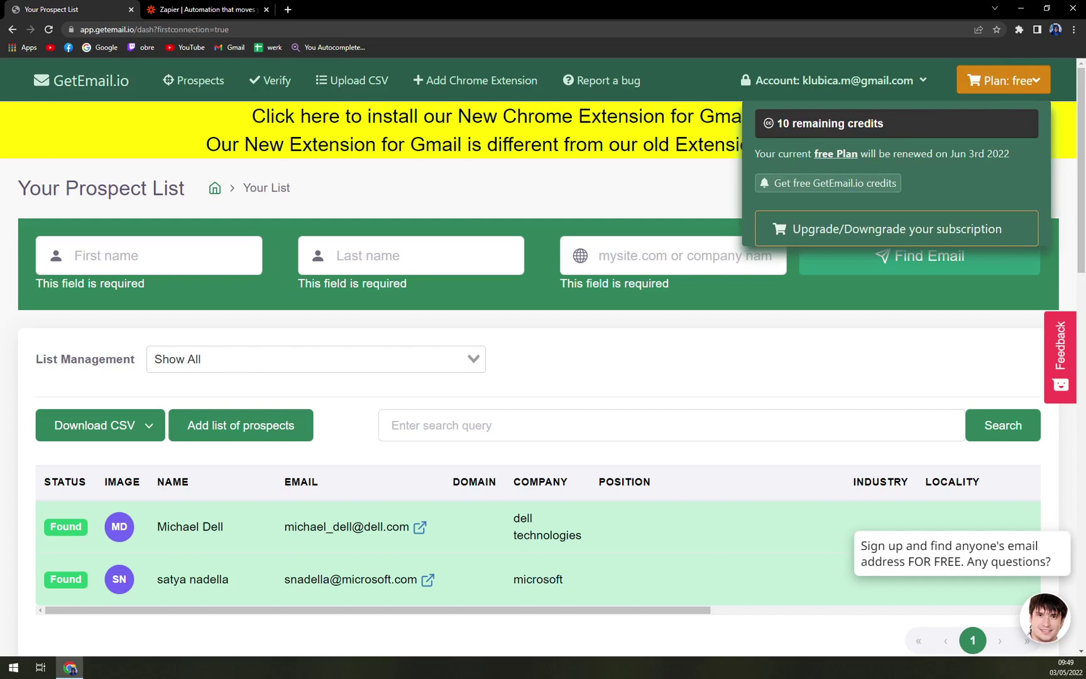
pyautogui.click(1005, 82)
pyautogui.click(877, 231)
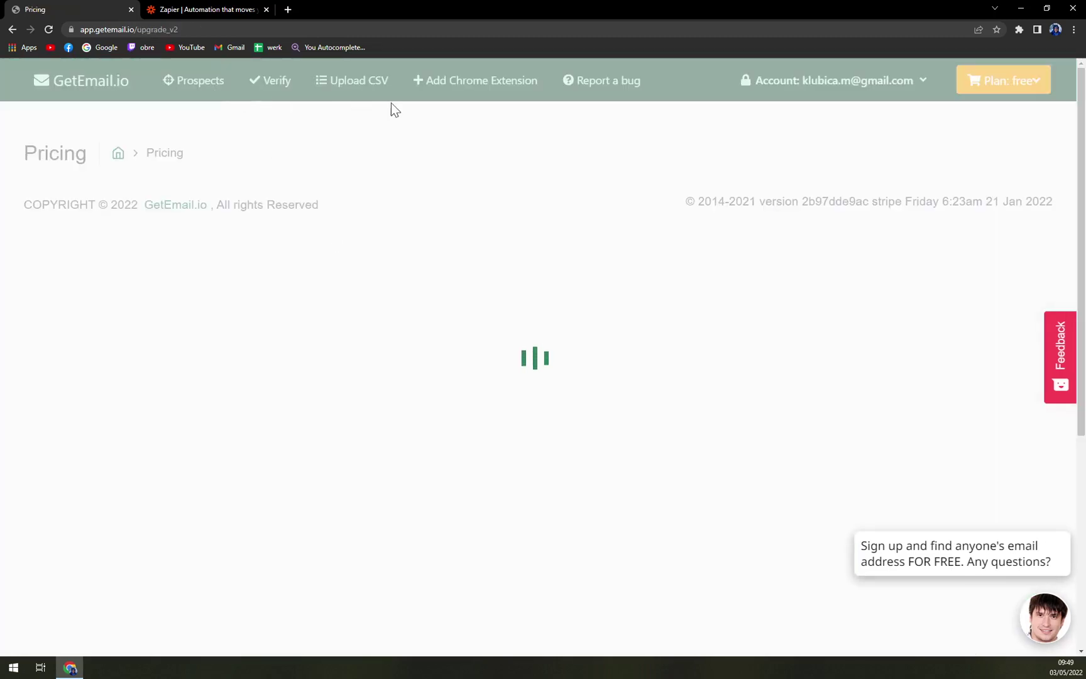